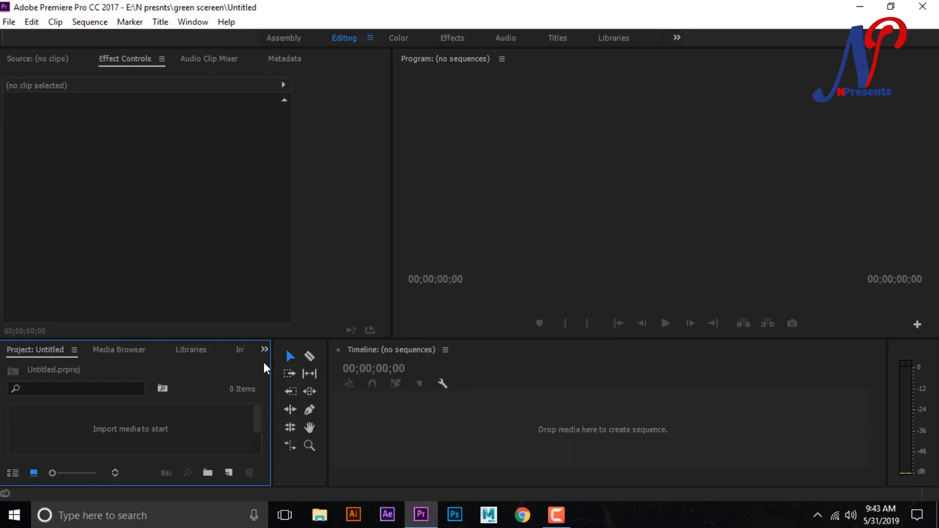
- Create a new sequence using the AVCHD 1080p30 preset
{"action": "right_click", "coordinate": [211, 365]}
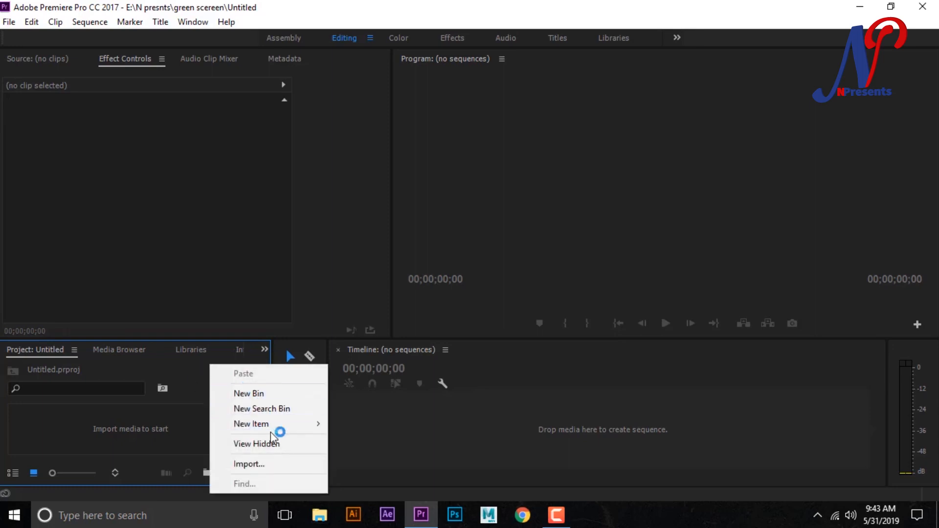
{"action": "mouse_move", "coordinate": [274, 426]}
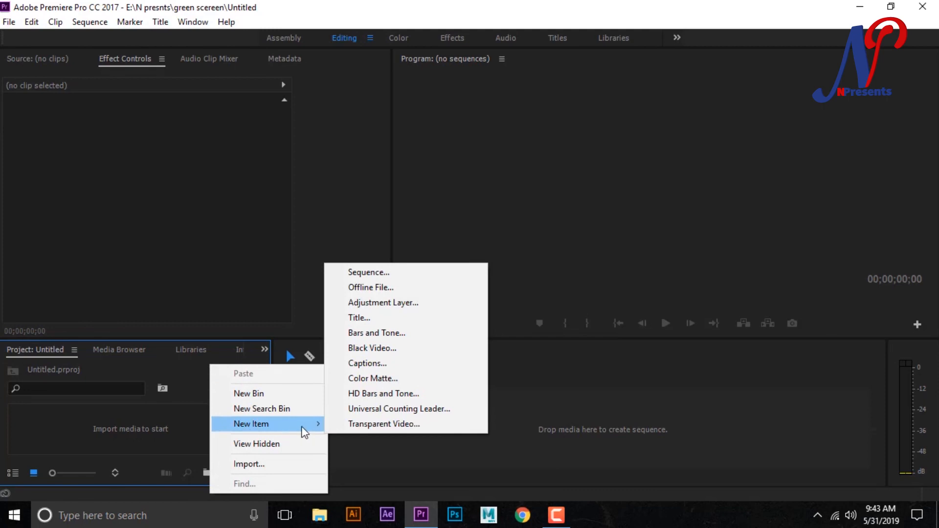
{"action": "left_click", "coordinate": [368, 272]}
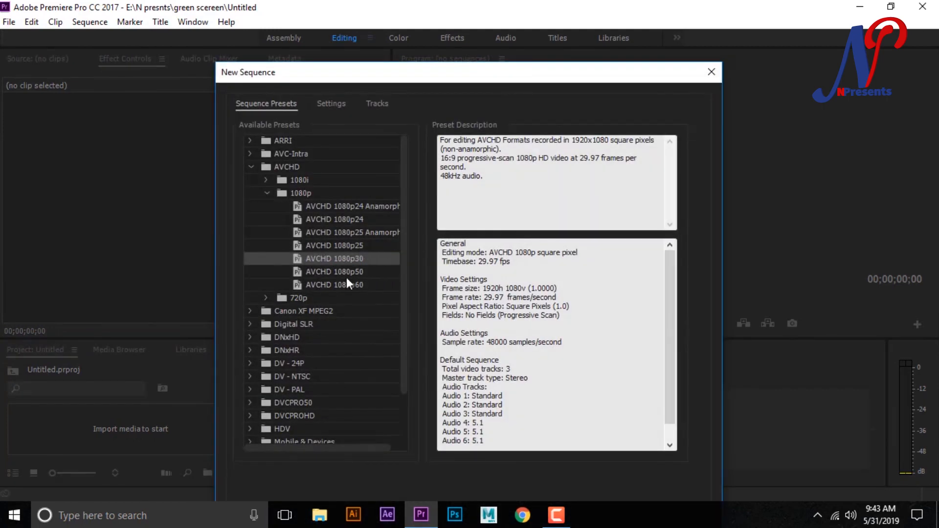
{"action": "double_click", "coordinate": [338, 259]}
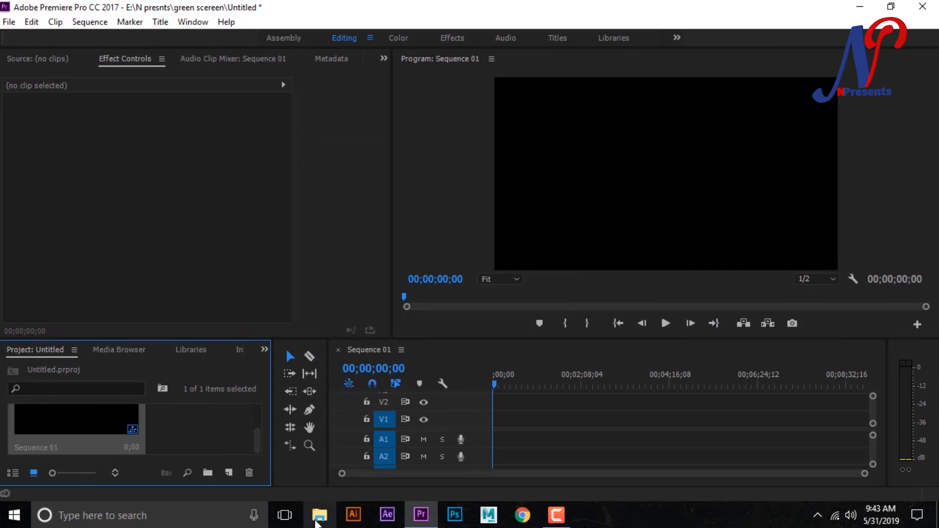
- Import the MVI_0882 video into the project from the green scereen folder inside N presnts on the MOVIE (E:) drive
{"action": "left_click", "coordinate": [319, 516]}
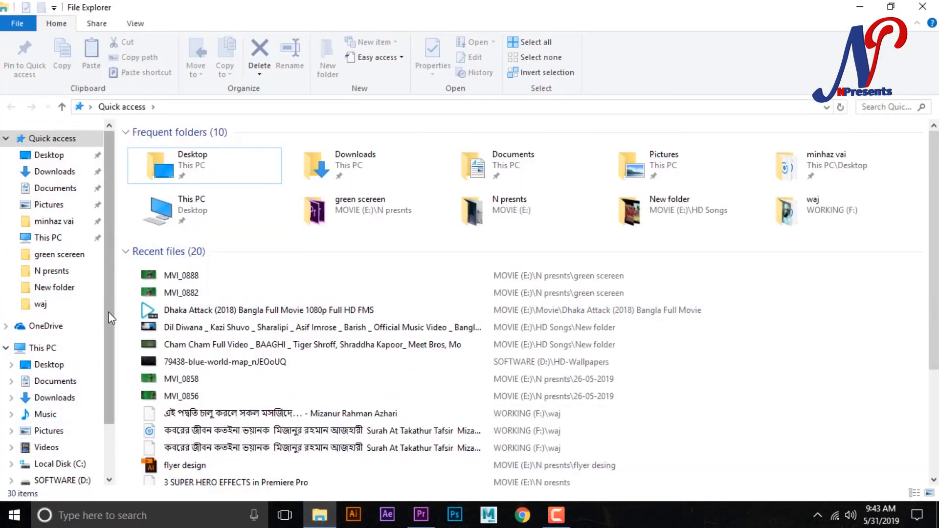
{"action": "scroll", "coordinate": [93, 401], "scroll_direction": "down", "scroll_amount": 2}
{"action": "left_click", "coordinate": [67, 421]}
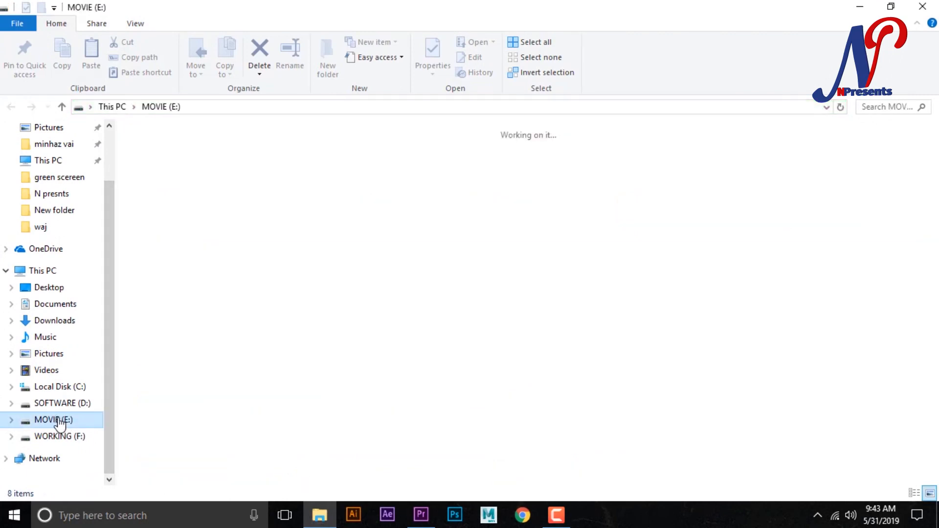
{"action": "left_click", "coordinate": [543, 173]}
{"action": "double_click", "coordinate": [542, 173]}
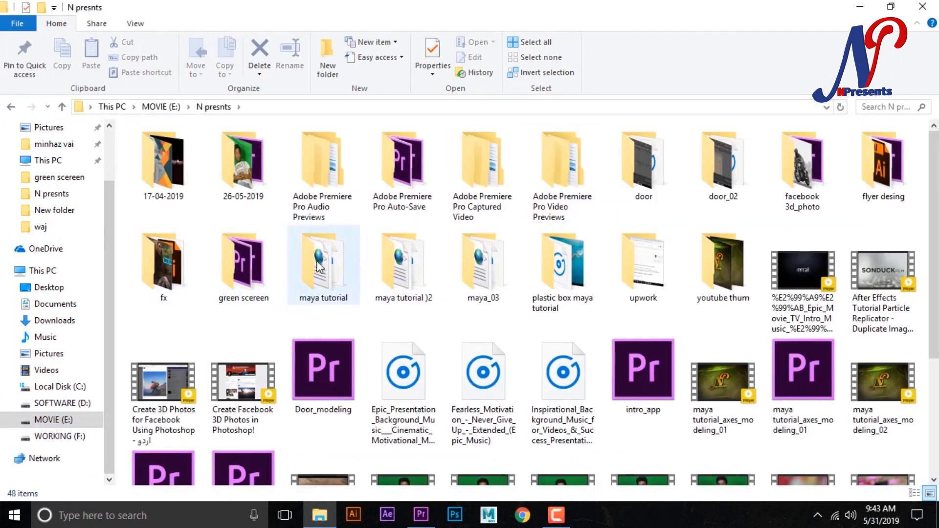
{"action": "double_click", "coordinate": [244, 269]}
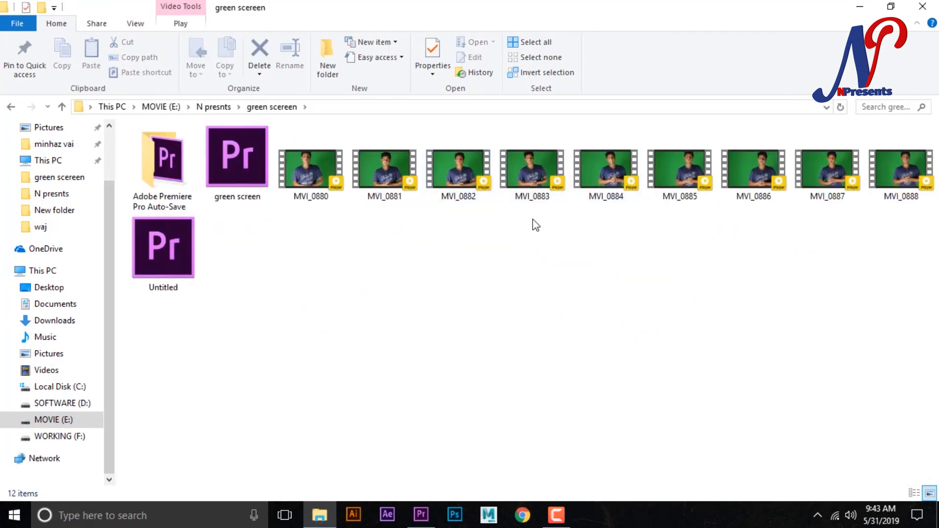
{"action": "left_click_drag", "start_coordinate": [460, 178], "coordinate": [207, 440]}
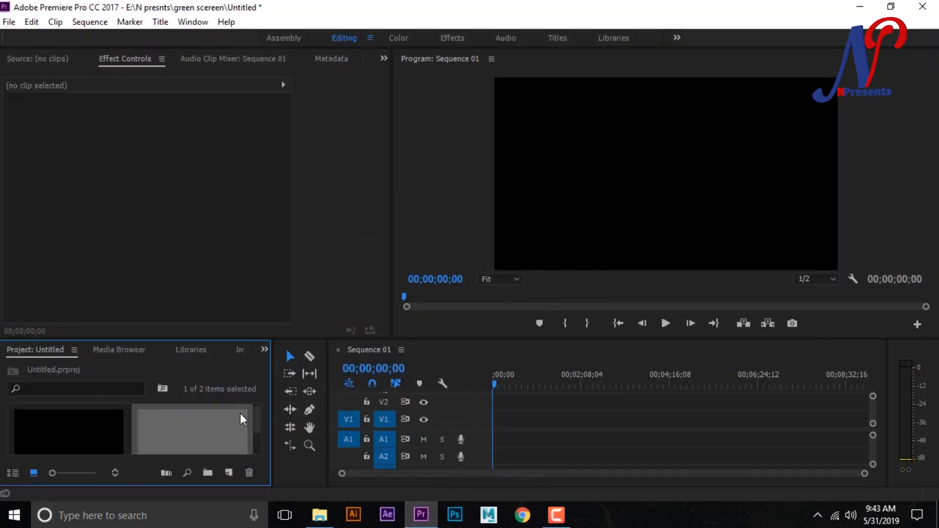
- Place the MVI_0882 clip at the start of track V1, keeping the existing sequence settings, and return the playhead to the first frame
{"action": "left_click_drag", "start_coordinate": [197, 433], "coordinate": [509, 440]}
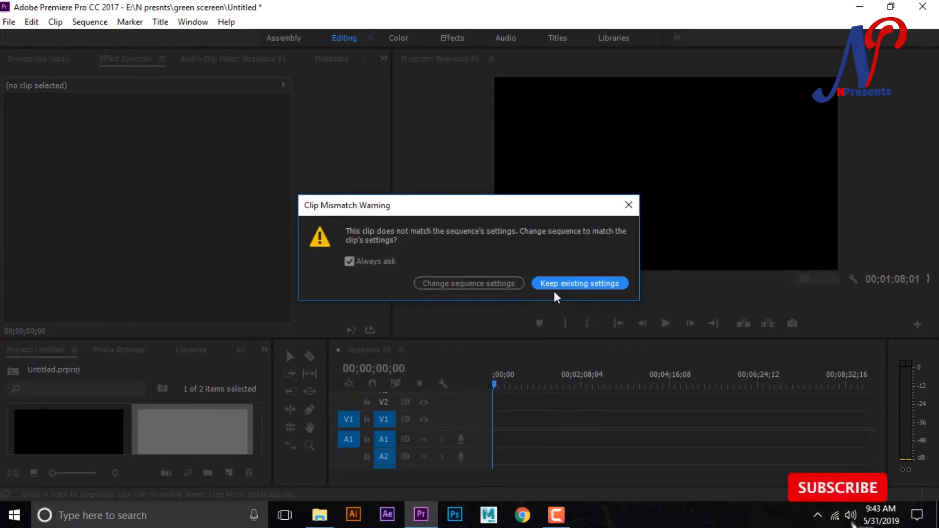
{"action": "left_click", "coordinate": [574, 284]}
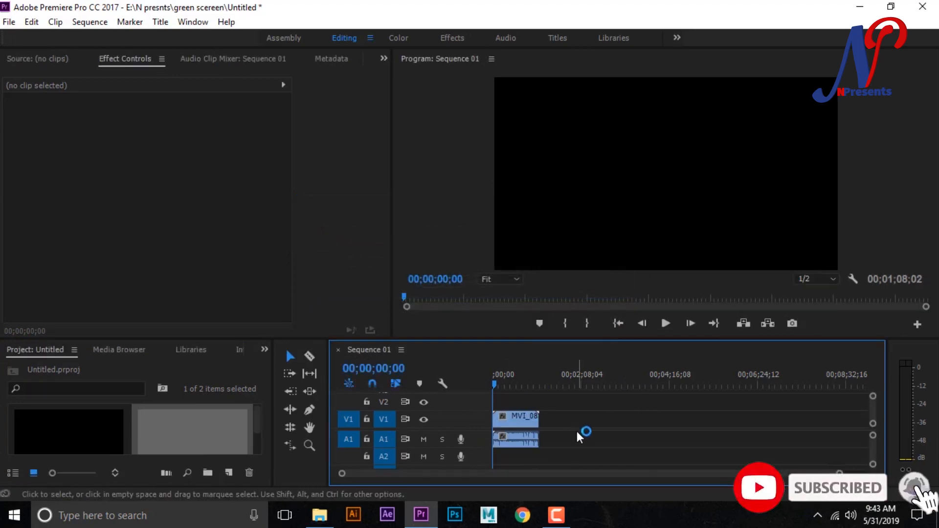
{"action": "left_click", "coordinate": [498, 384]}
{"action": "left_click_drag", "start_coordinate": [500, 383], "coordinate": [480, 386]}
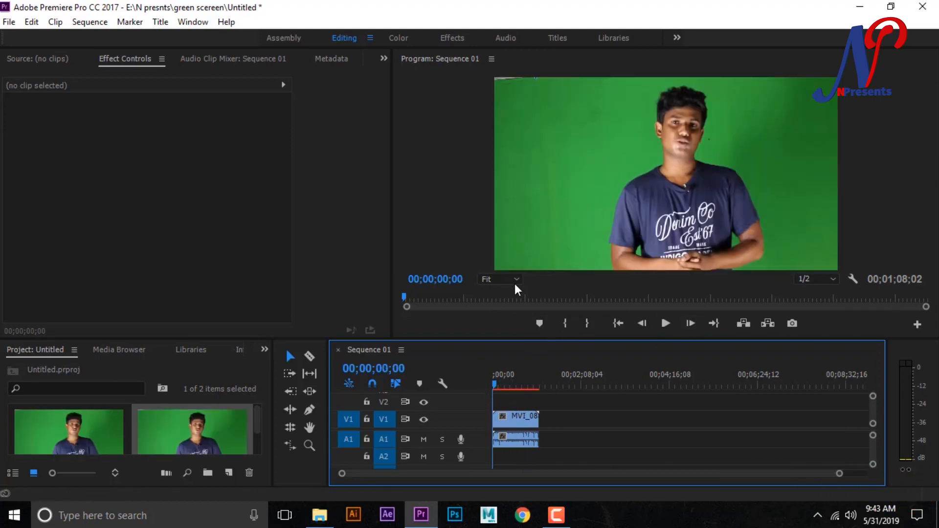
- Draw a closed free-form opacity mask on the MVI_0882 clip, loosely enclosing the presenter from the frame's lower edge up around the head
{"action": "left_click", "coordinate": [521, 416]}
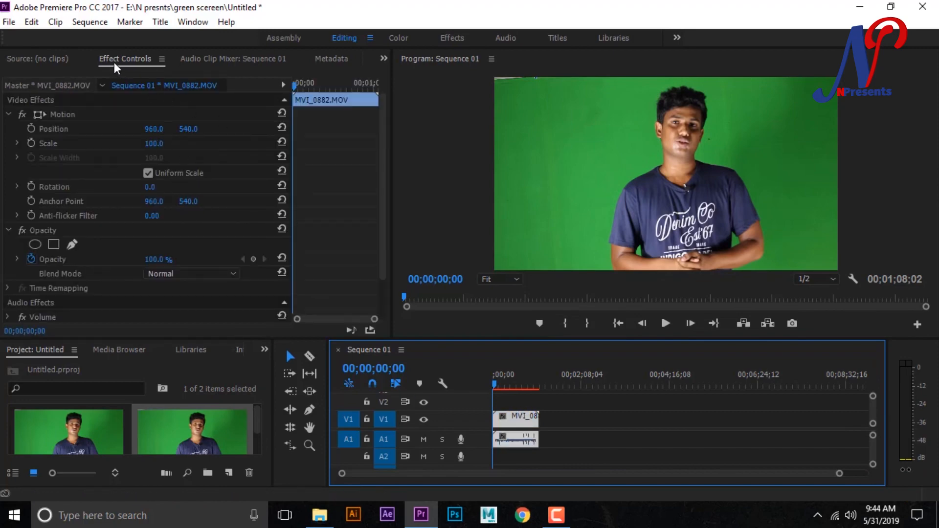
{"action": "left_click_drag", "start_coordinate": [384, 158], "coordinate": [388, 215]}
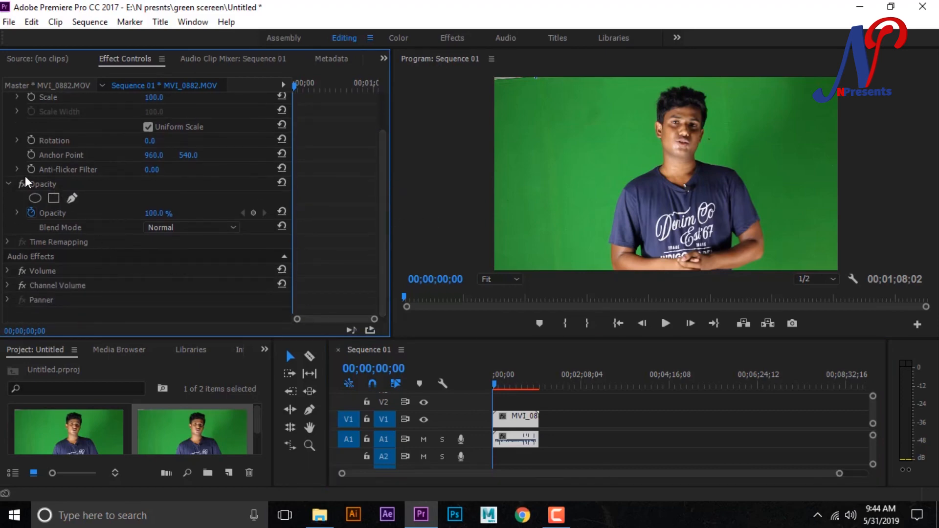
{"action": "left_click", "coordinate": [73, 198]}
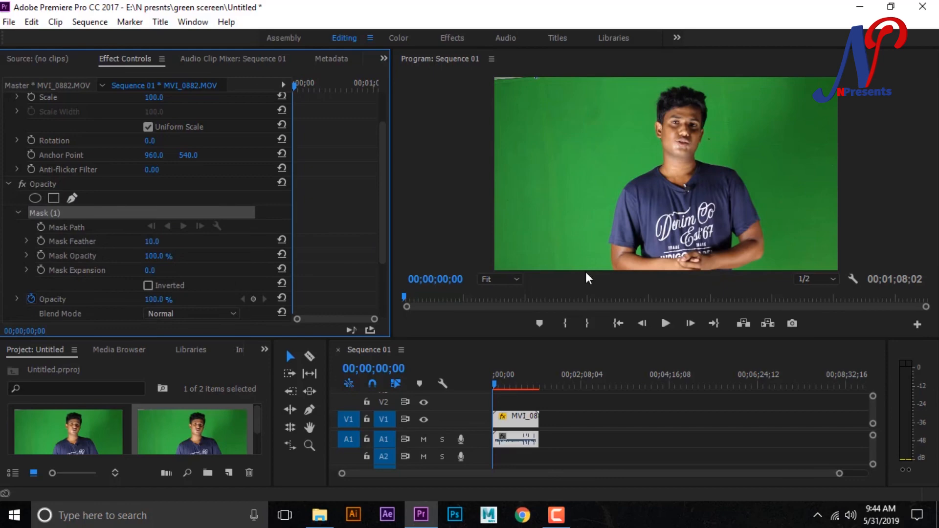
{"action": "left_click", "coordinate": [598, 269]}
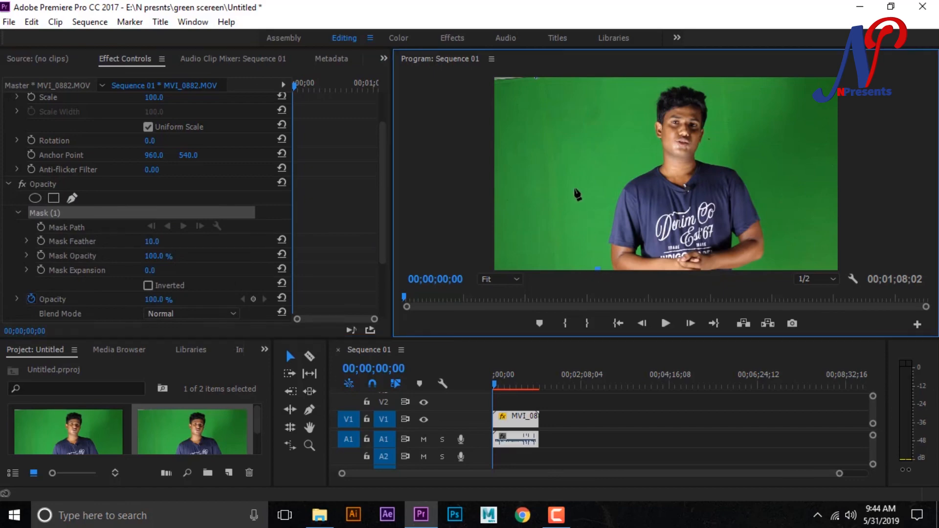
{"action": "left_click", "coordinate": [587, 212]}
{"action": "left_click", "coordinate": [582, 148]}
{"action": "left_click", "coordinate": [601, 109]}
{"action": "left_click", "coordinate": [617, 89]}
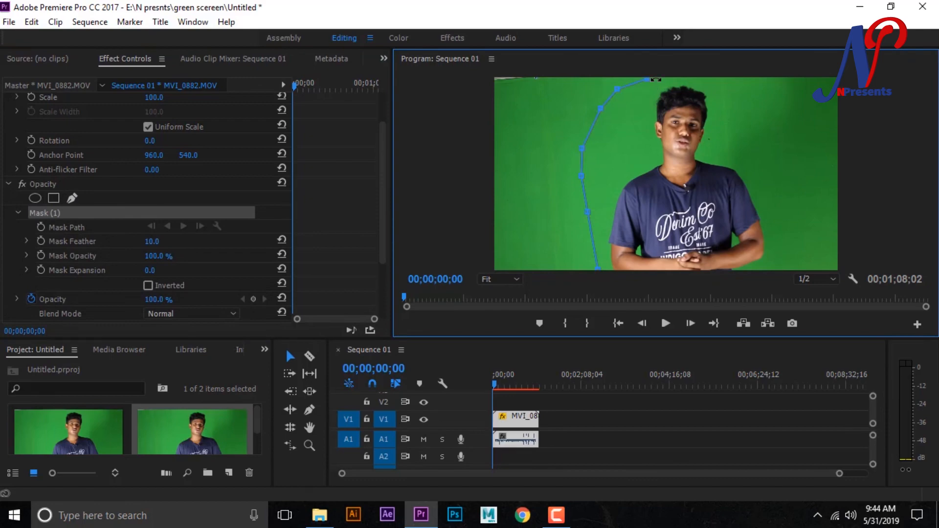
{"action": "left_click", "coordinate": [683, 79]}
{"action": "left_click", "coordinate": [709, 79]}
{"action": "left_click", "coordinate": [737, 110]}
{"action": "left_click", "coordinate": [750, 144]}
{"action": "left_click", "coordinate": [760, 179]}
{"action": "left_click", "coordinate": [774, 220]}
{"action": "left_click", "coordinate": [778, 248]}
{"action": "left_click", "coordinate": [779, 268]}
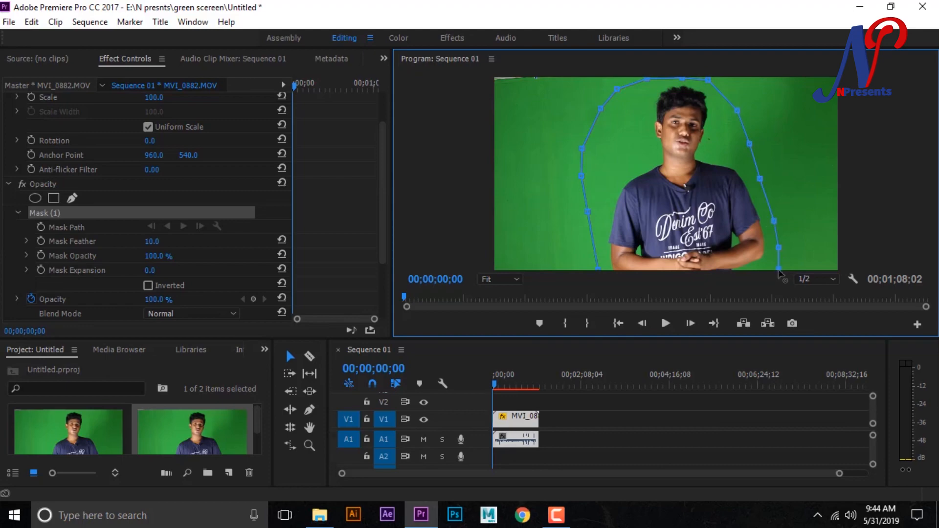
{"action": "left_click", "coordinate": [597, 270]}
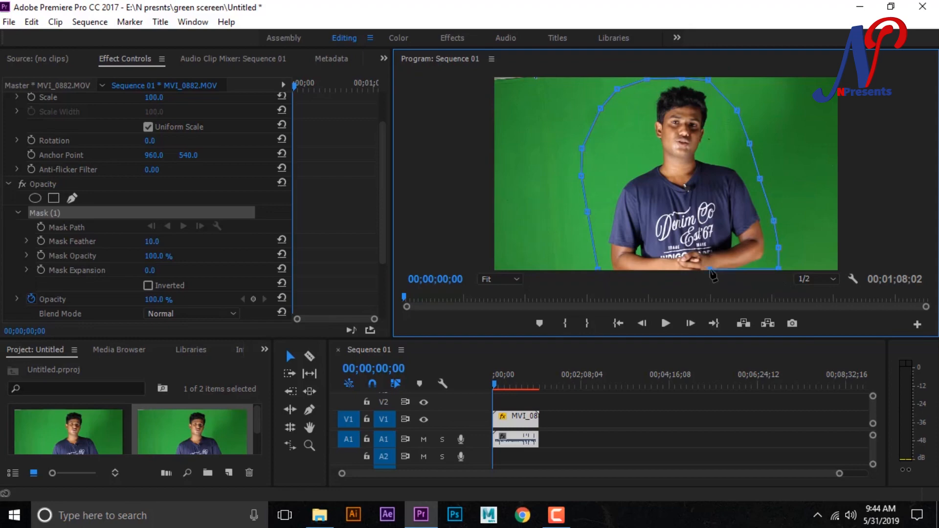
{"action": "left_click", "coordinate": [598, 269]}
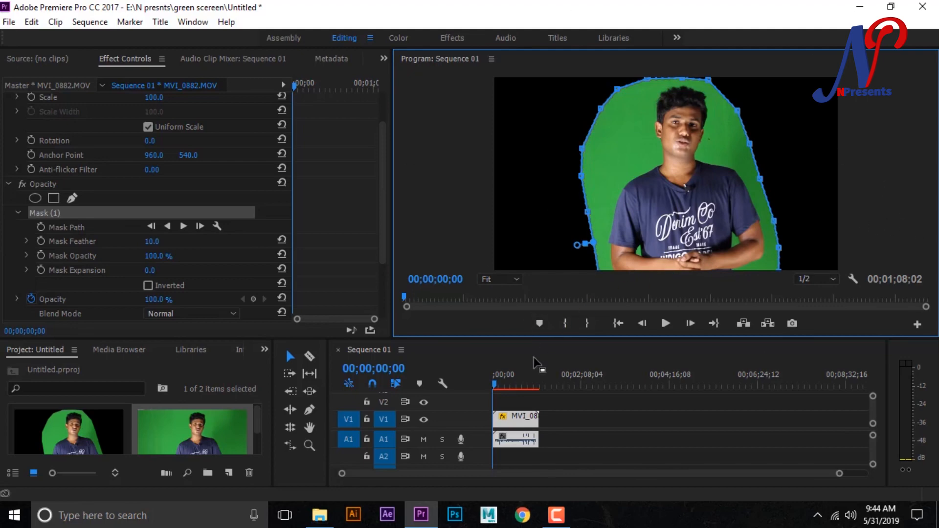
- Play the first few seconds of the sequence to check that the presenter stays inside the mask
{"action": "key", "text": "space"}
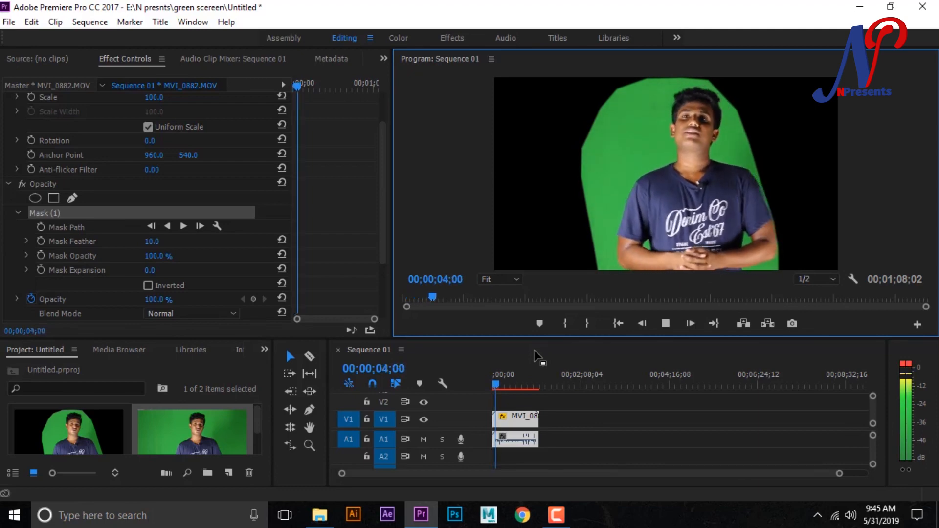
{"action": "key", "text": "space"}
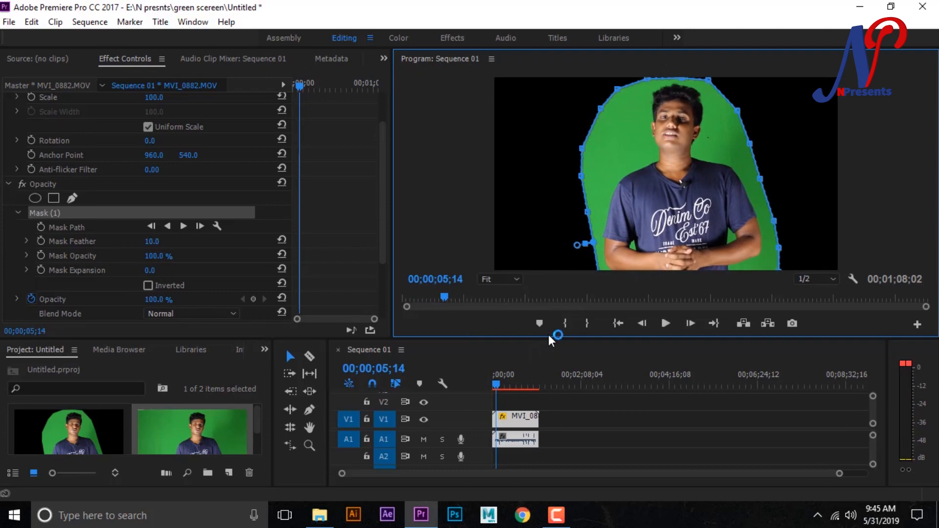
{"action": "scroll", "coordinate": [367, 196], "scroll_direction": "up", "scroll_amount": 1}
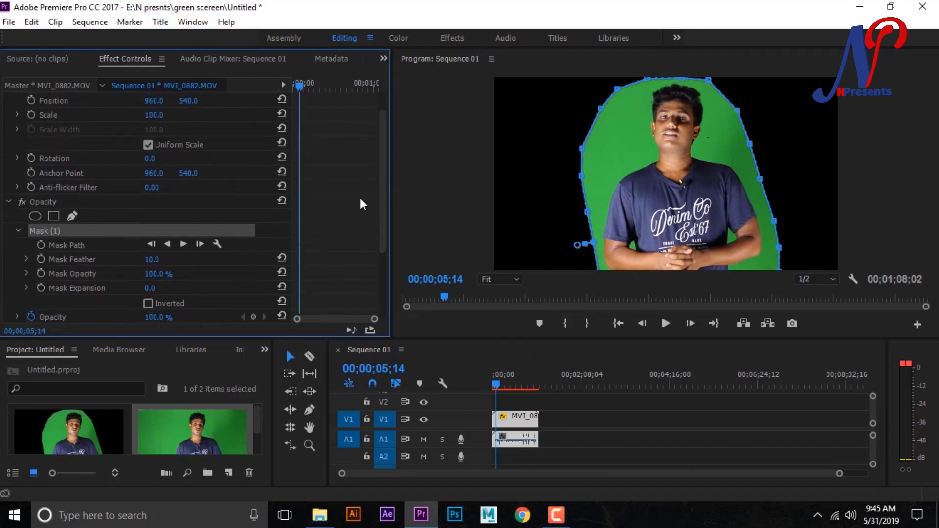
- Search the effects for "ultra" and apply Ultra Key to the MVI_0882 clip on track V1
{"action": "left_click", "coordinate": [264, 349]}
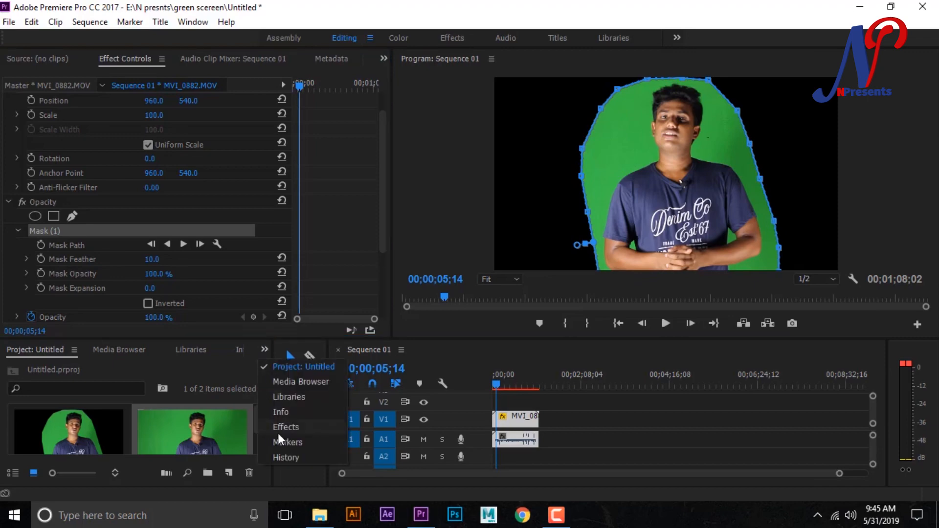
{"action": "left_click", "coordinate": [282, 430]}
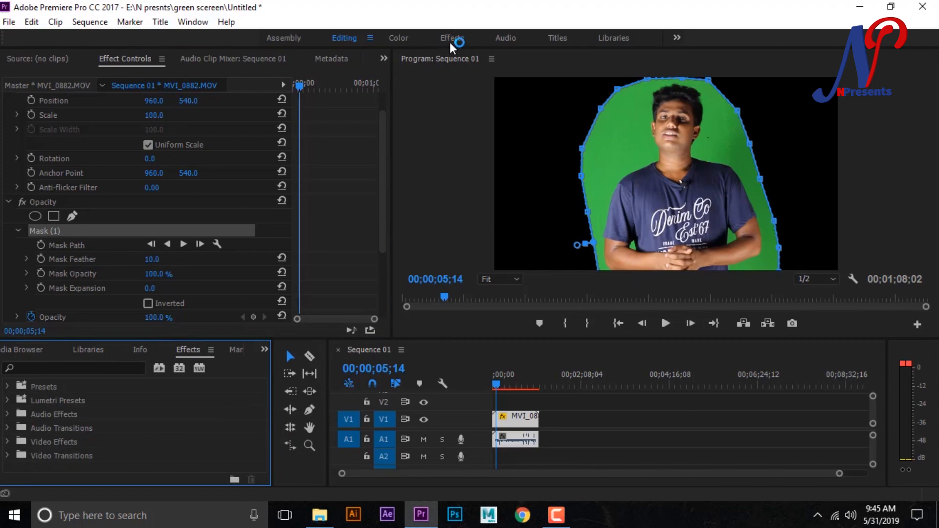
{"action": "left_click", "coordinate": [104, 367]}
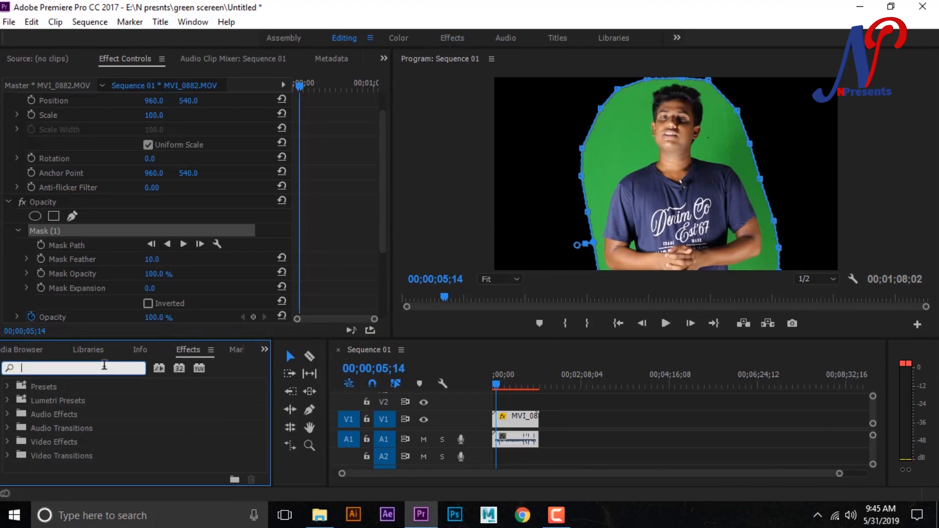
{"action": "type", "text": "ultra"}
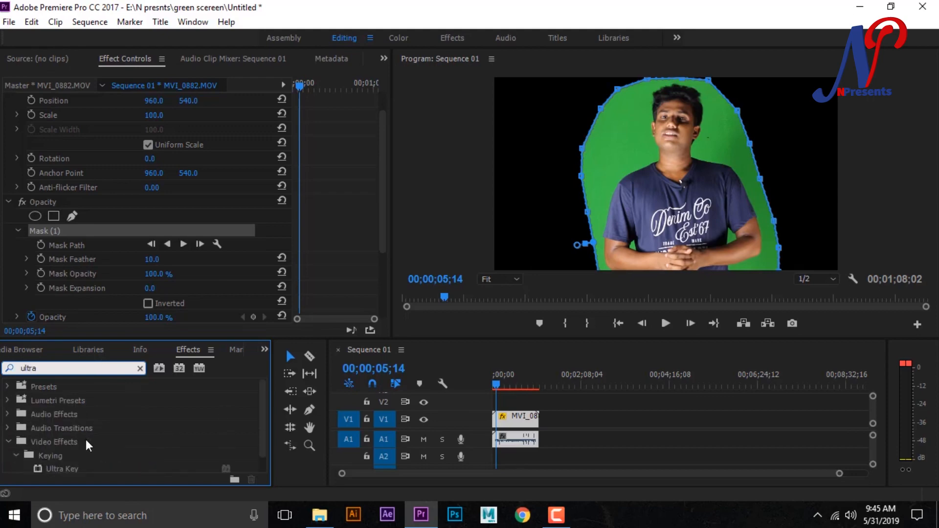
{"action": "left_click_drag", "start_coordinate": [263, 421], "coordinate": [264, 439]}
{"action": "left_click_drag", "start_coordinate": [58, 454], "coordinate": [509, 419]}
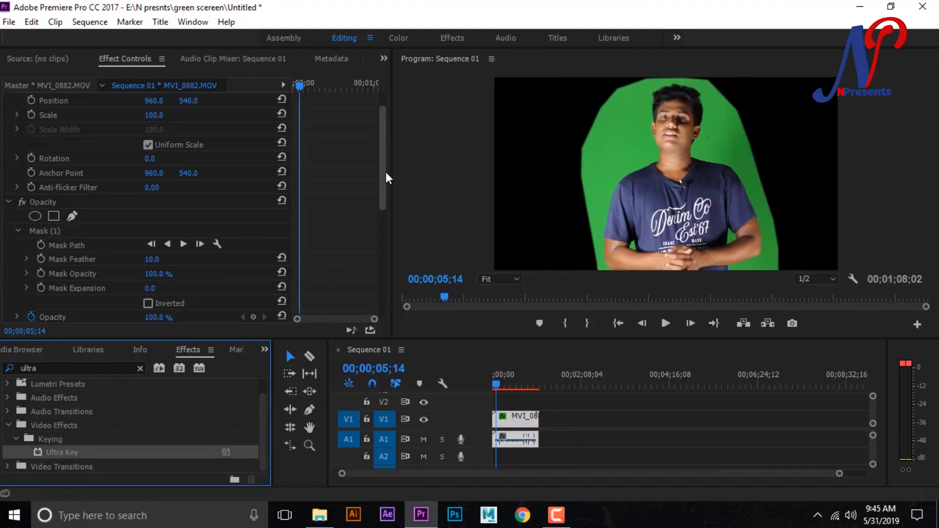
- Set the Ultra Key key color by sampling the green backdrop beside the presenter's face
{"action": "left_click_drag", "start_coordinate": [384, 166], "coordinate": [367, 265]}
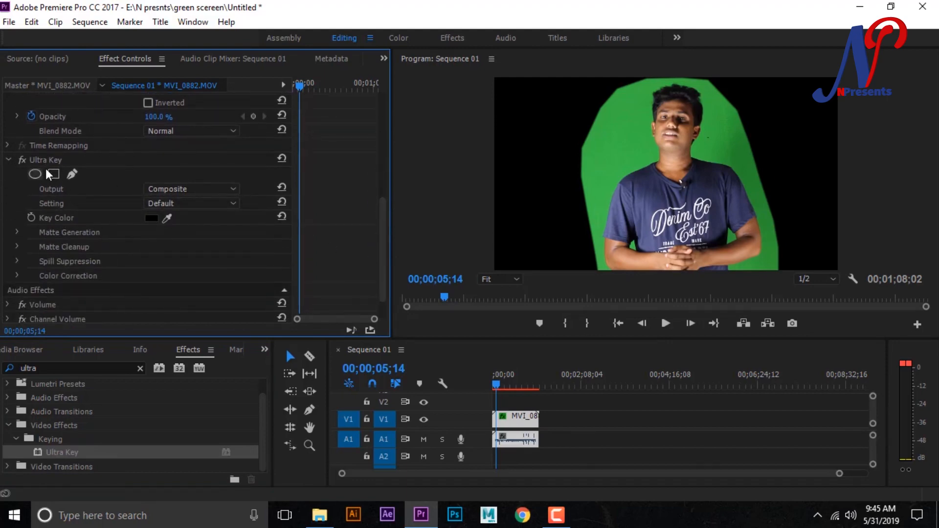
{"action": "left_click", "coordinate": [167, 218]}
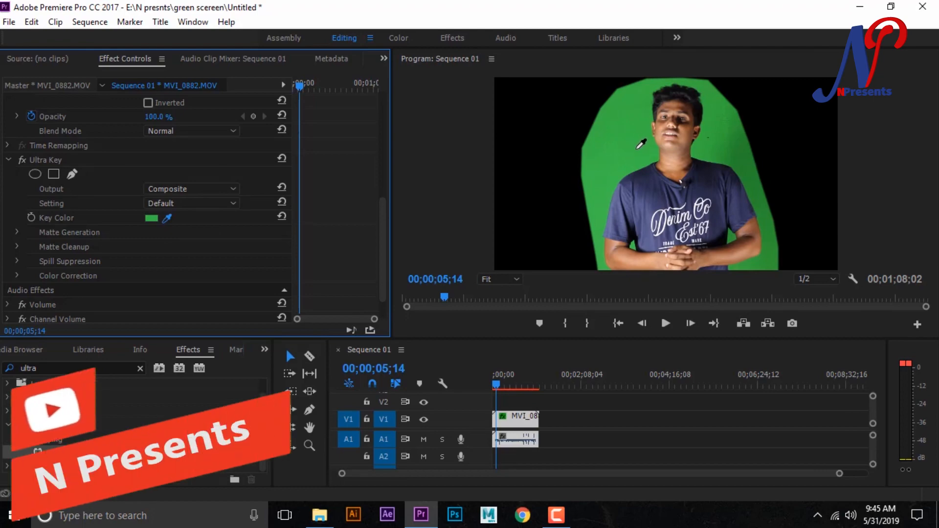
{"action": "left_click", "coordinate": [636, 147]}
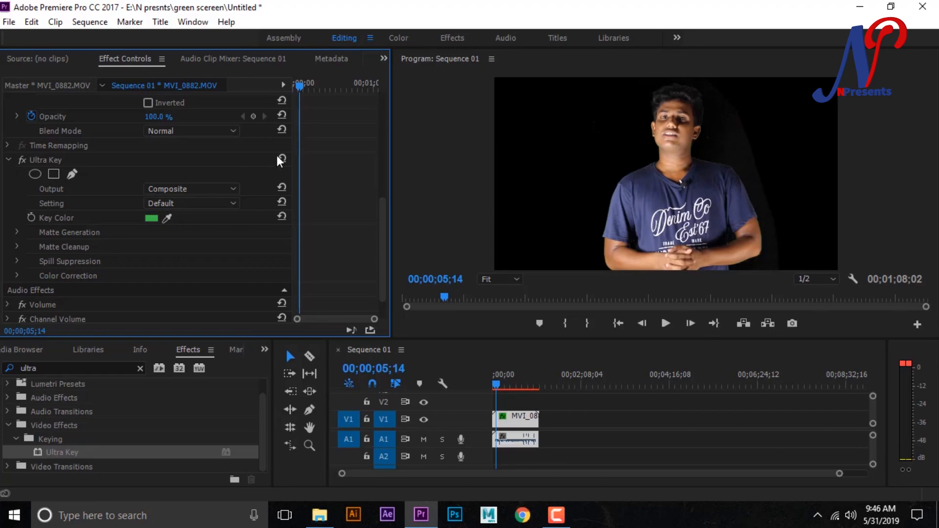
- Switch the Ultra Key output to Alpha Channel
{"action": "left_click_drag", "start_coordinate": [383, 227], "coordinate": [381, 219]}
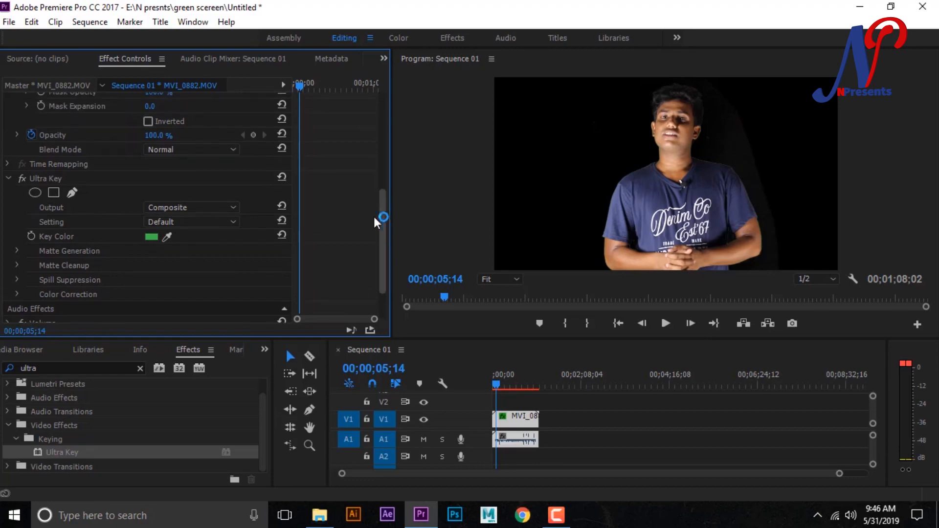
{"action": "left_click", "coordinate": [201, 208]}
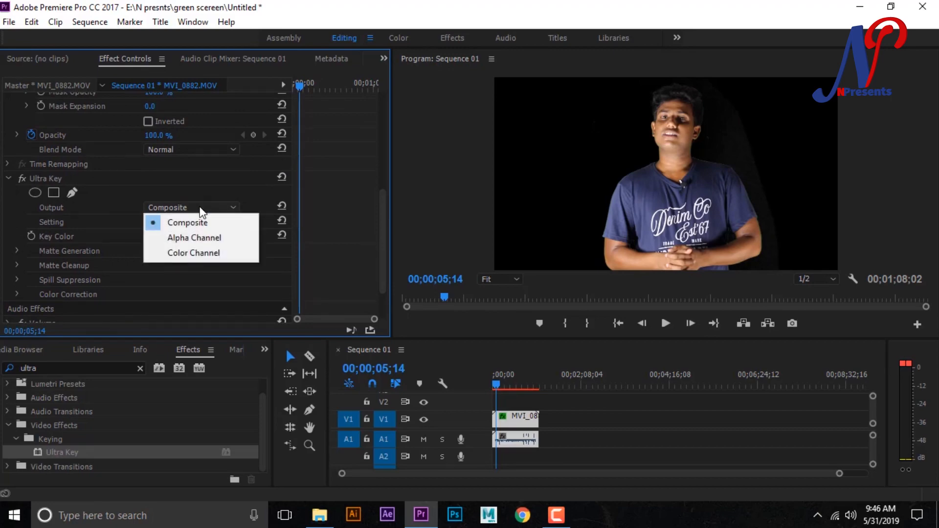
{"action": "left_click", "coordinate": [214, 239]}
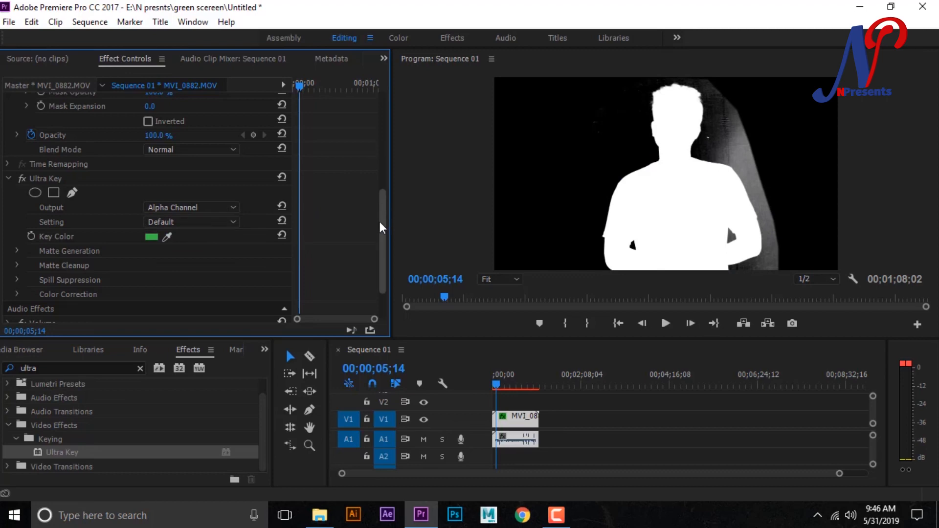
- Under Ultra Key's Matte Generation, set Highlight to 0, Shadow to 40 and Pedestal to 100
{"action": "left_click_drag", "start_coordinate": [382, 211], "coordinate": [382, 233]}
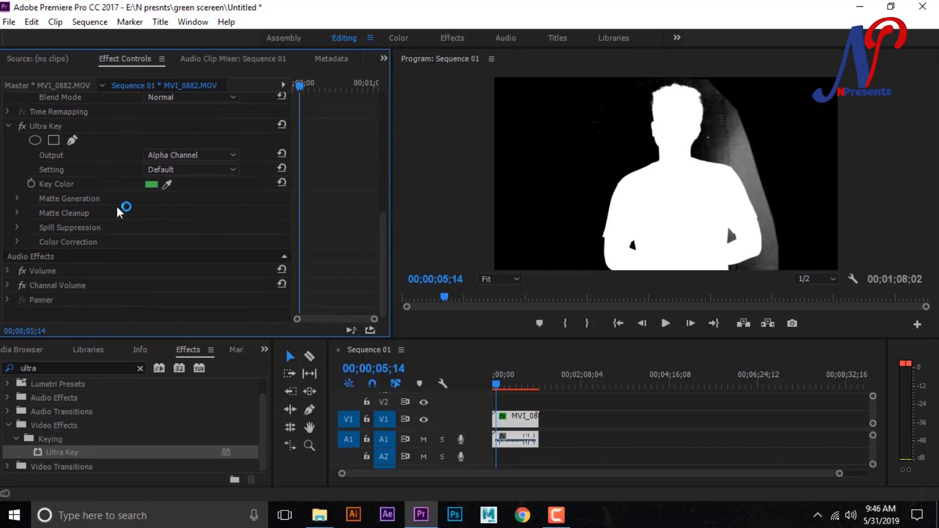
{"action": "left_click", "coordinate": [16, 198]}
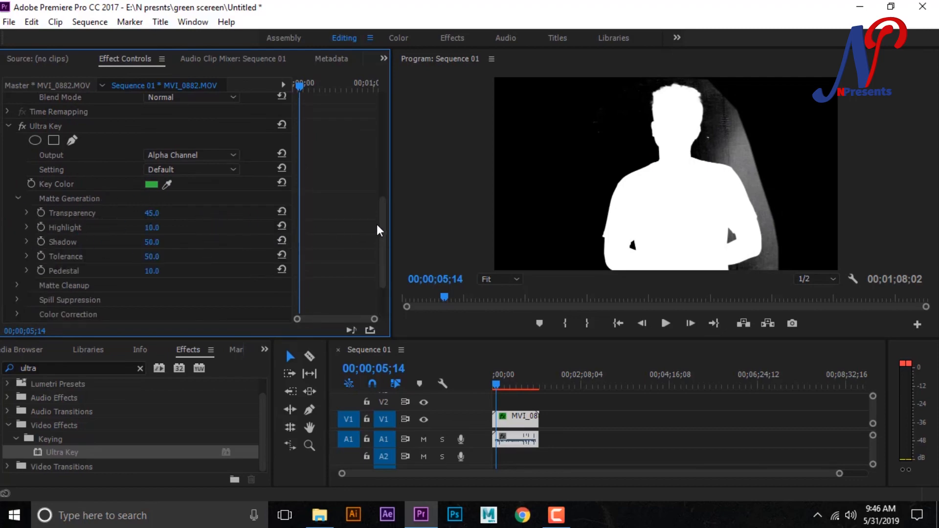
{"action": "left_click_drag", "start_coordinate": [381, 223], "coordinate": [382, 229]}
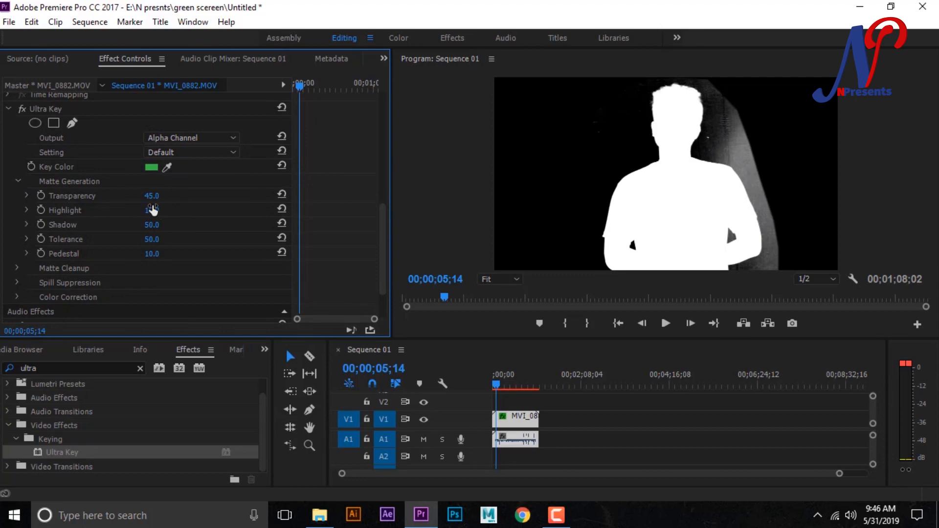
{"action": "left_click_drag", "start_coordinate": [165, 215], "coordinate": [157, 212]}
{"action": "type", "text": "40"}
{"action": "key", "text": "Return"}
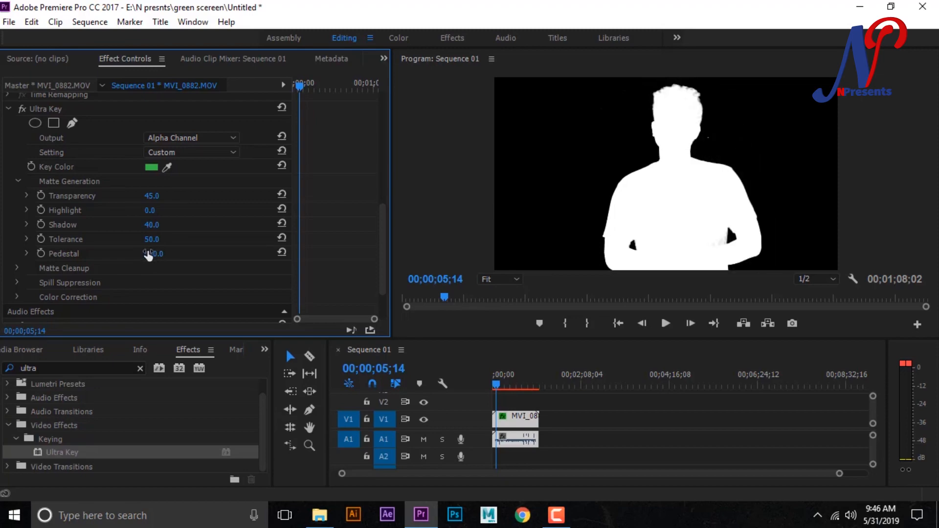
- Under Ultra Key's Matte Cleanup, set Choke, Soften and Contrast to 30 each
{"action": "left_click_drag", "start_coordinate": [383, 225], "coordinate": [383, 234]}
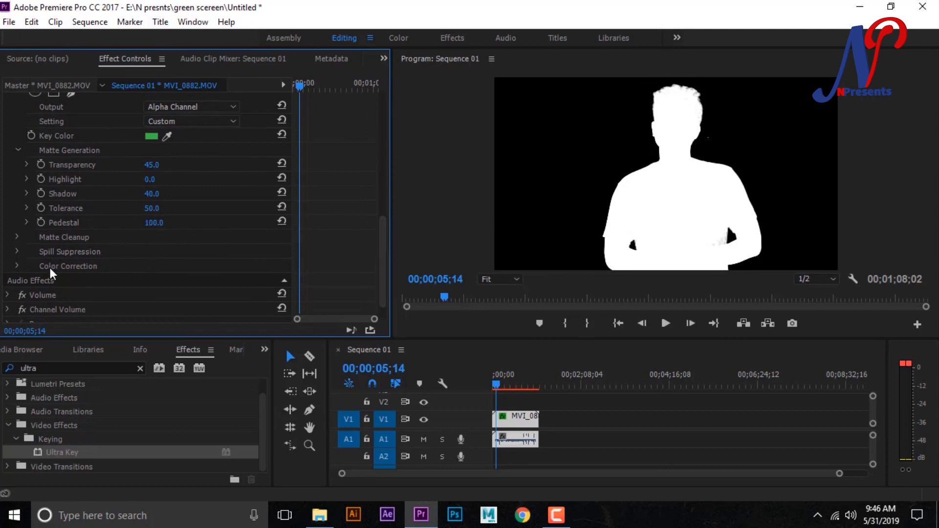
{"action": "left_click", "coordinate": [18, 237]}
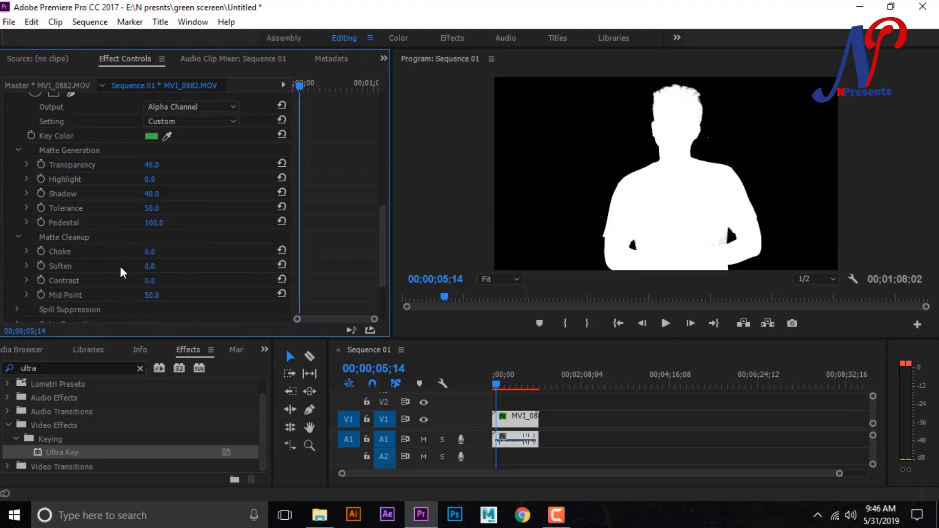
{"action": "left_click", "coordinate": [151, 252]}
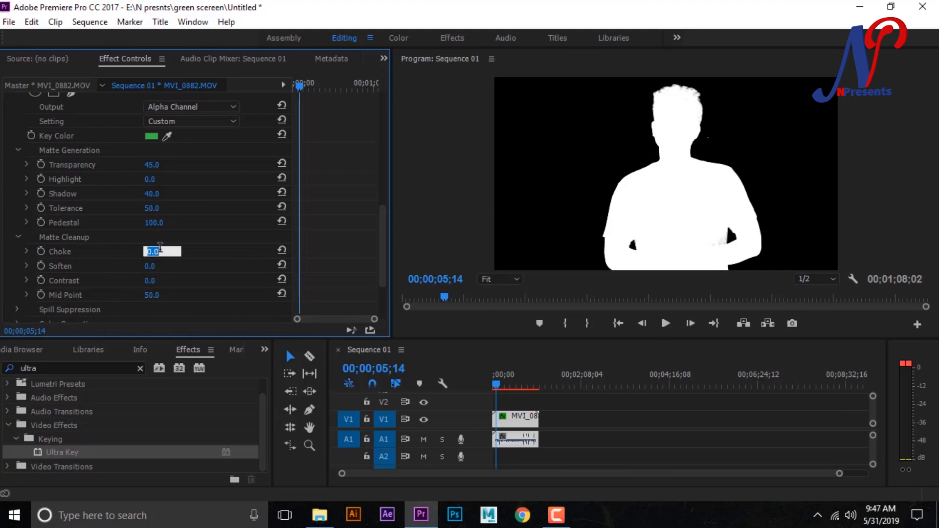
{"action": "type", "text": "30"}
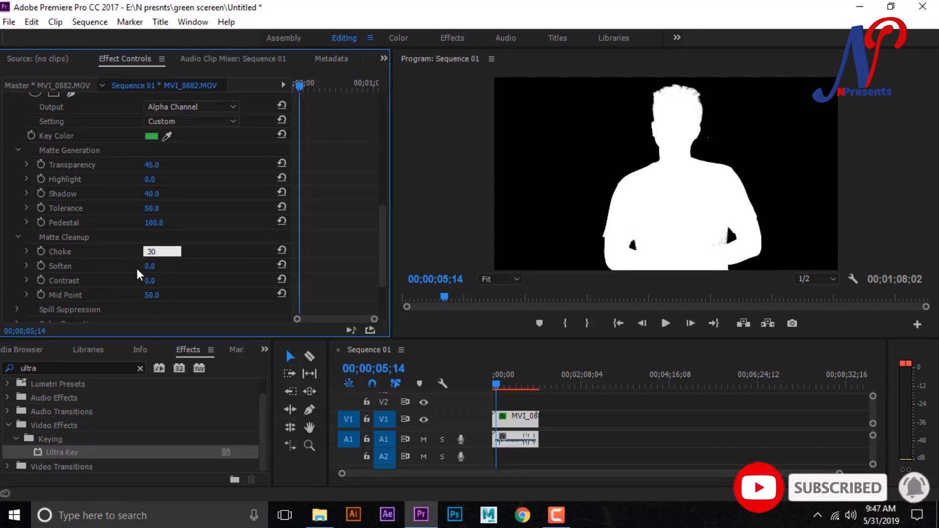
{"action": "left_click", "coordinate": [148, 267]}
{"action": "type", "text": "30"}
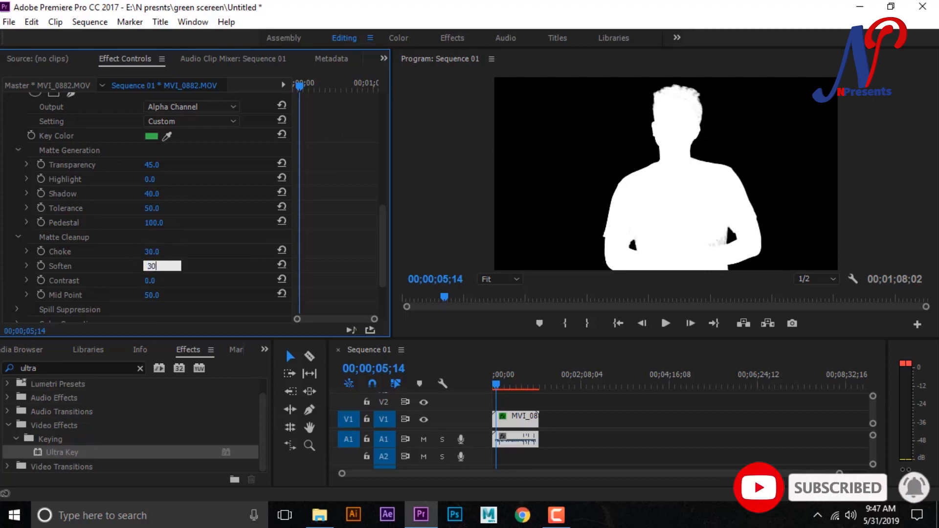
{"action": "key", "text": "Return"}
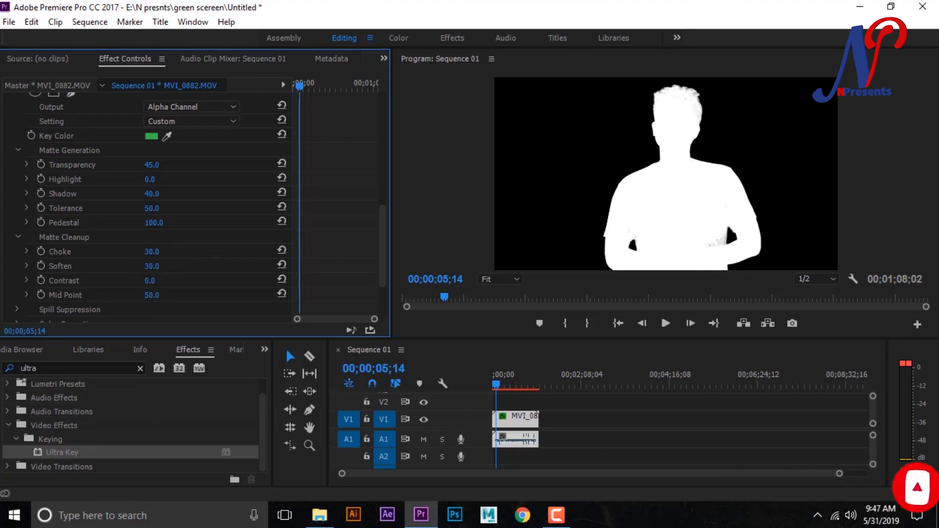
{"action": "left_click", "coordinate": [150, 281]}
{"action": "type", "text": "30"}
{"action": "key", "text": "Return"}
- Switch the Ultra Key output back to Composite
{"action": "left_click_drag", "start_coordinate": [381, 257], "coordinate": [383, 204]}
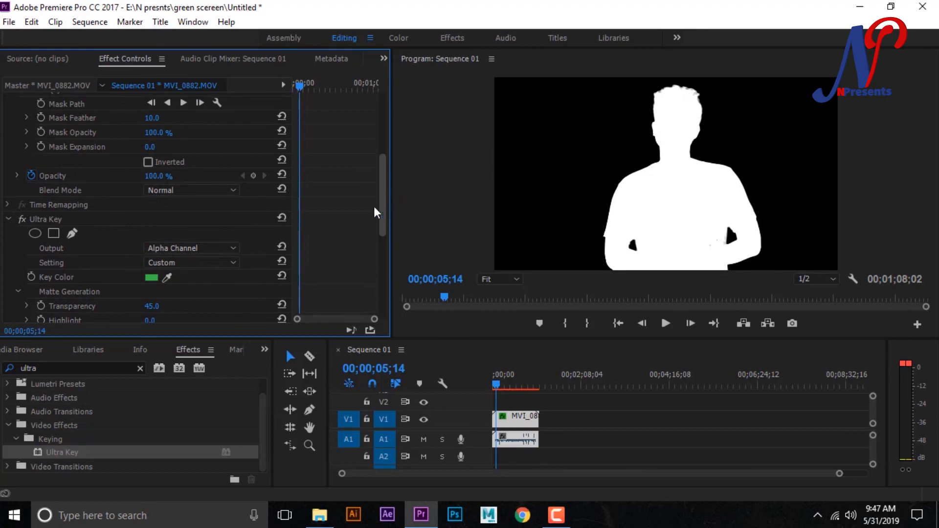
{"action": "left_click", "coordinate": [204, 248]}
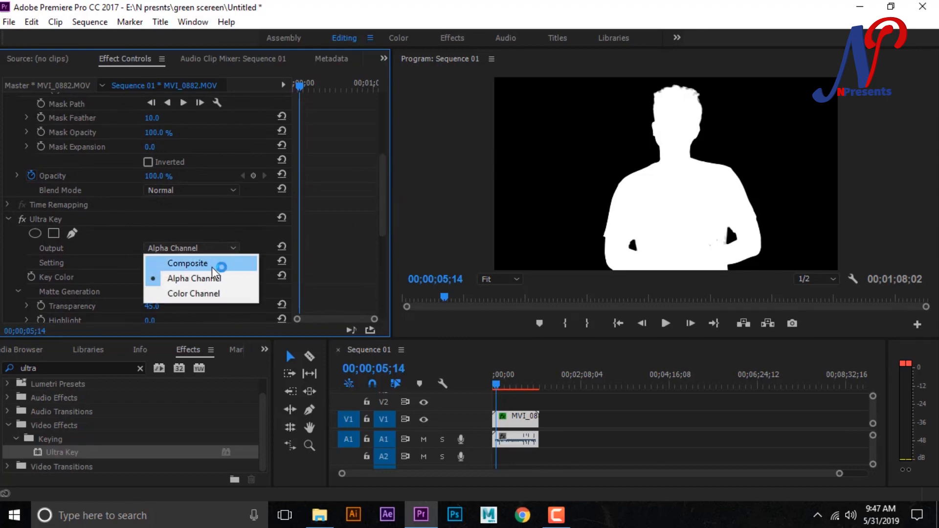
{"action": "left_click", "coordinate": [216, 262]}
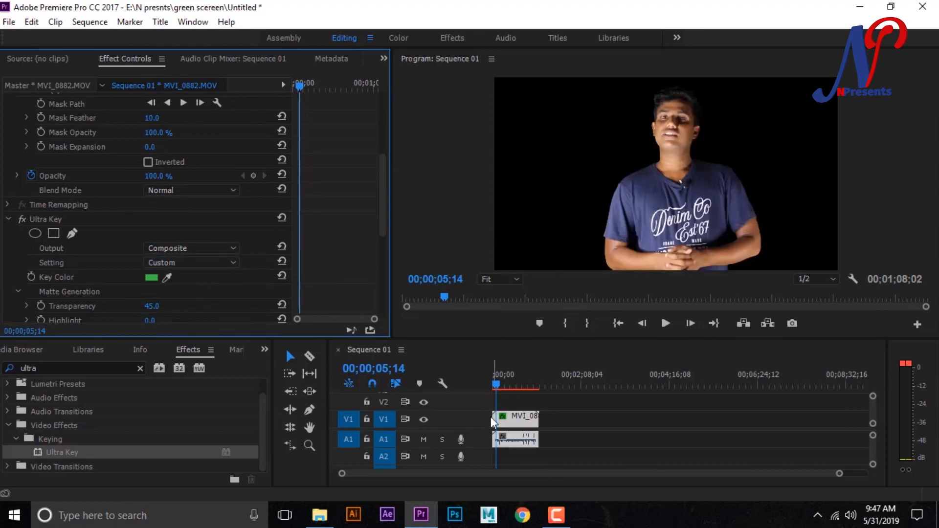
- Return the playhead to the sequence start and move the MVI_0882 video from track V1 up to V2
{"action": "left_click_drag", "start_coordinate": [498, 382], "coordinate": [488, 381]}
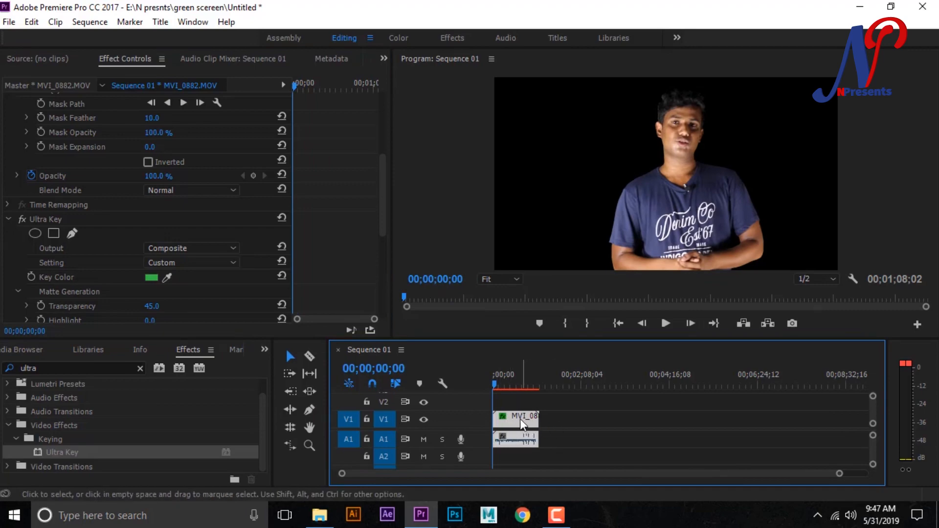
{"action": "left_click_drag", "start_coordinate": [520, 418], "coordinate": [520, 400]}
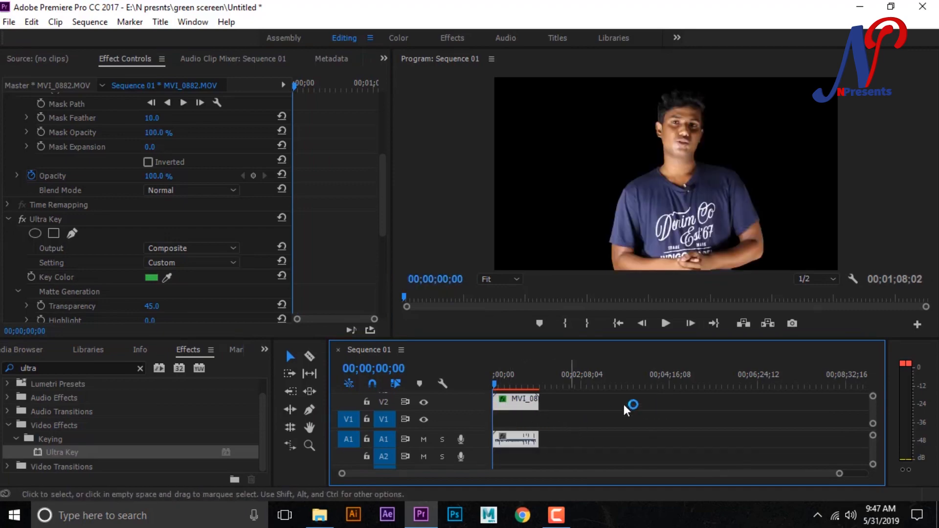
- Add the leaf image pexels-photo-97888 from the HD-Wallpapers folder on drive D to track V1, spanning the full length of the MVI_0882 clip
{"action": "mouse_move", "coordinate": [331, 520]}
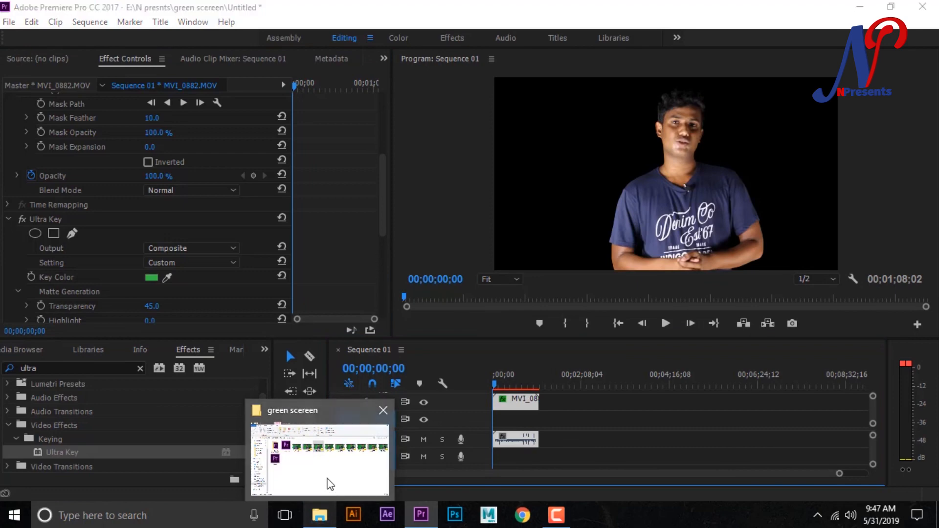
{"action": "left_click", "coordinate": [329, 486]}
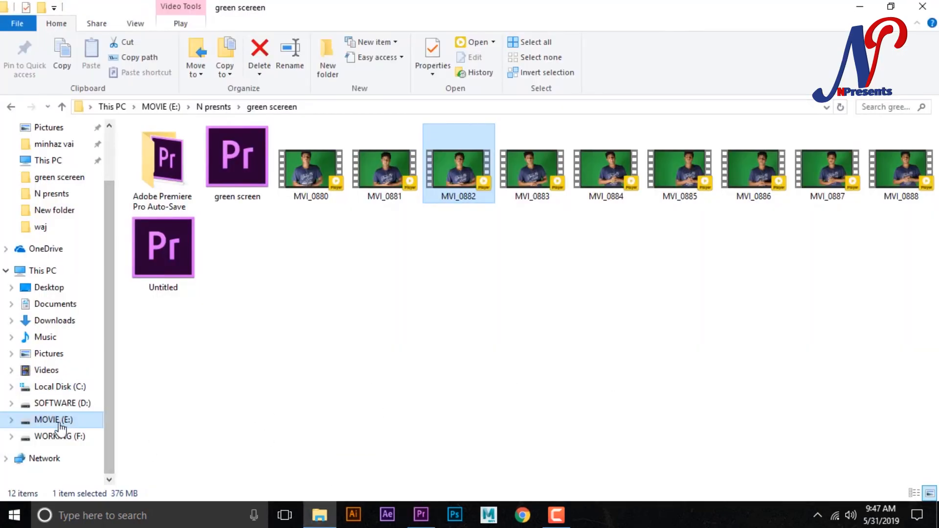
{"action": "left_click", "coordinate": [62, 404]}
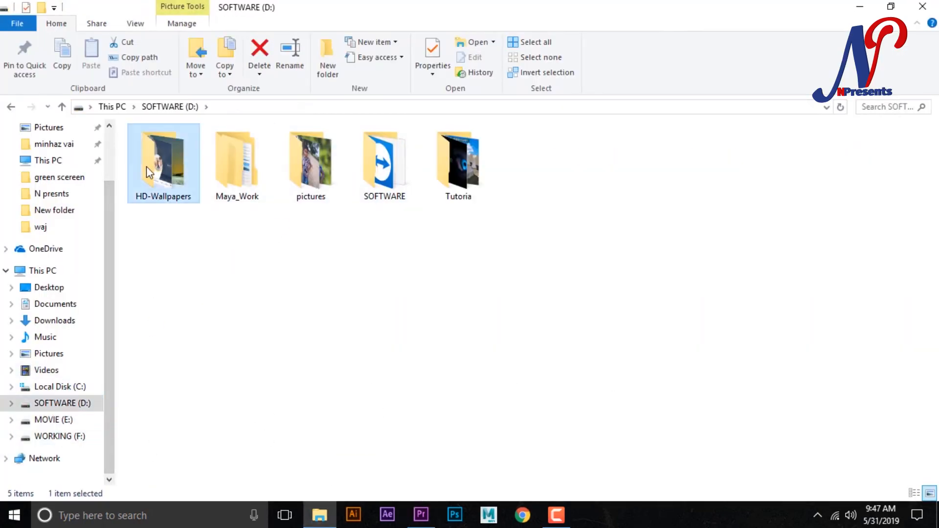
{"action": "double_click", "coordinate": [145, 166]}
{"action": "left_click_drag", "start_coordinate": [931, 154], "coordinate": [937, 299]}
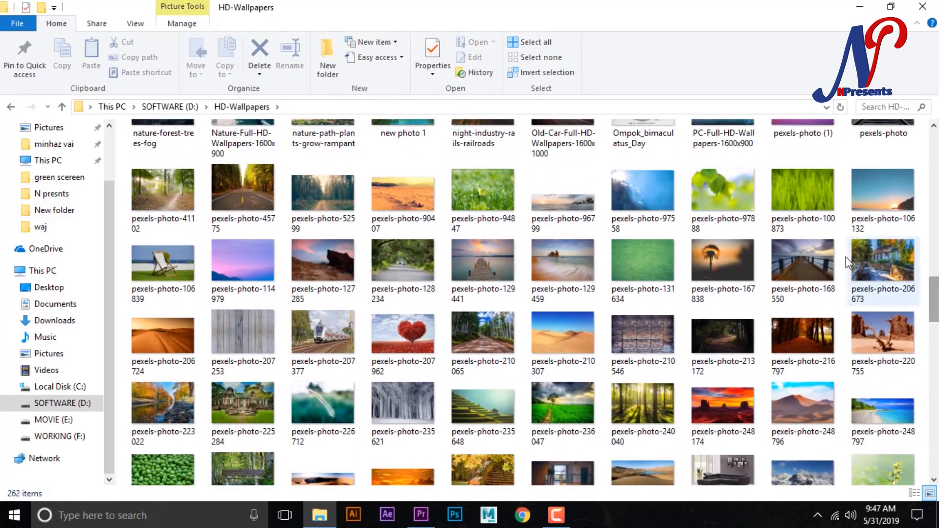
{"action": "left_click_drag", "start_coordinate": [738, 193], "coordinate": [542, 421]}
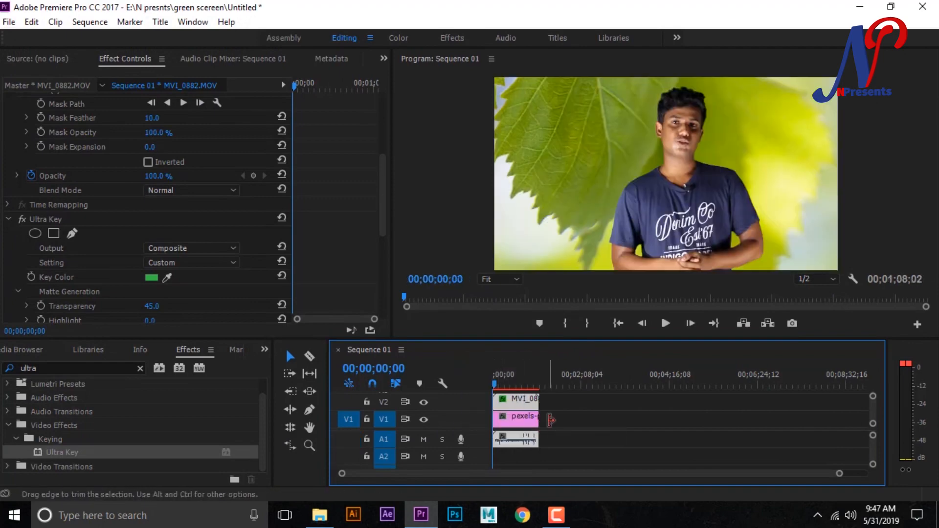
- Play the sequence from the start and from about 14 seconds to check the keyed presenter against the leaf background
{"action": "mouse_move", "coordinate": [495, 377]}
{"action": "left_mouse_down"}
{"action": "mouse_move", "coordinate": [503, 377]}
{"action": "mouse_move", "coordinate": [490, 382]}
{"action": "left_mouse_up"}
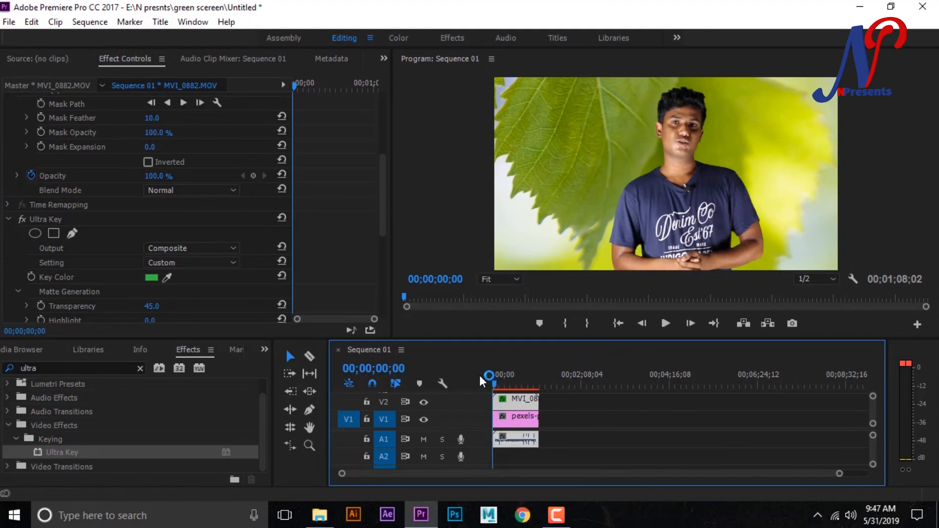
{"action": "left_click_drag", "start_coordinate": [494, 383], "coordinate": [503, 386]}
{"action": "key", "text": "space"}
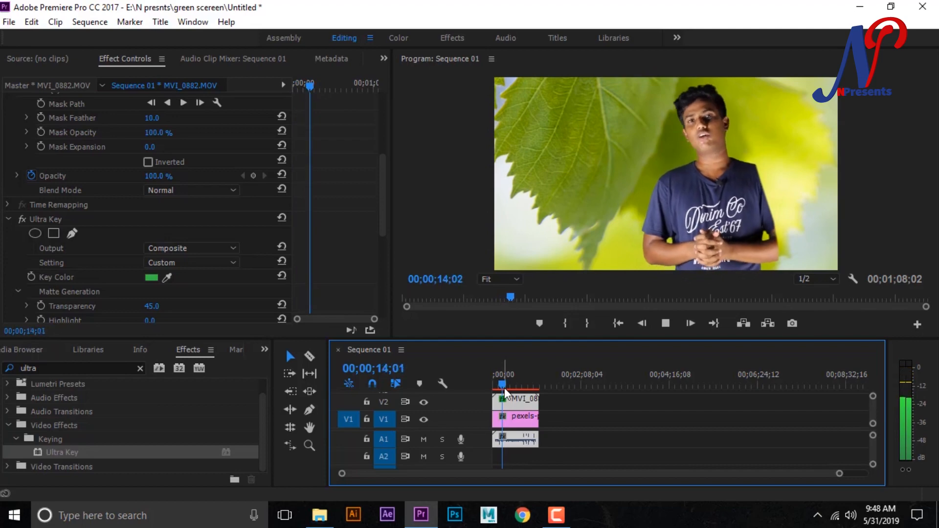
{"action": "key", "text": "space"}
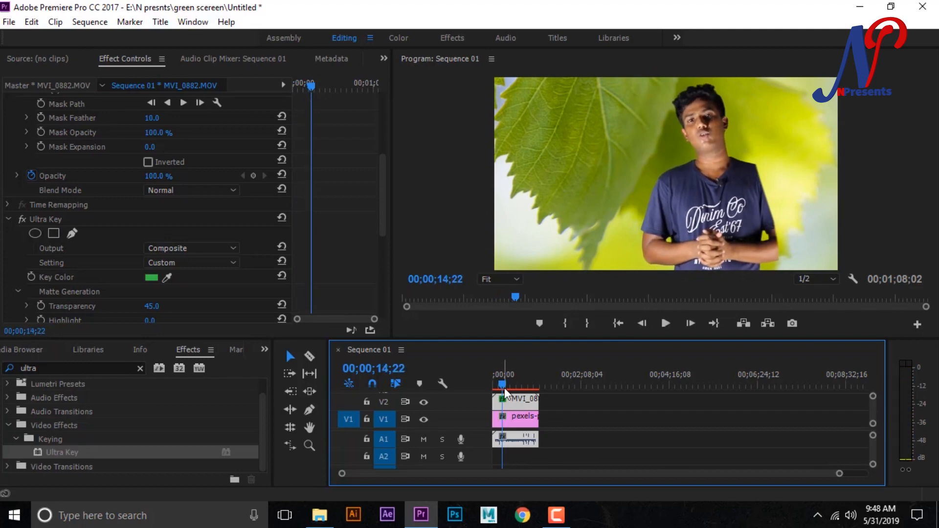
{"action": "key", "text": "space"}
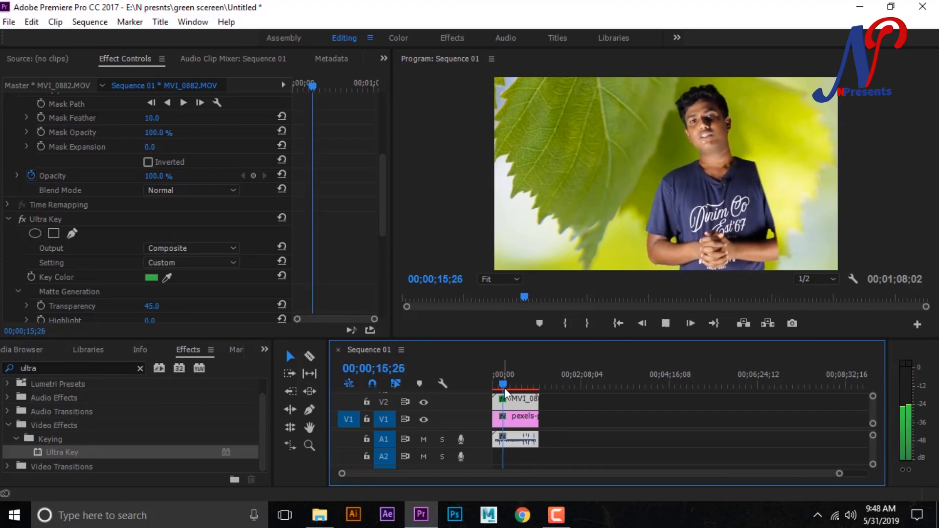
{"action": "key", "text": "space"}
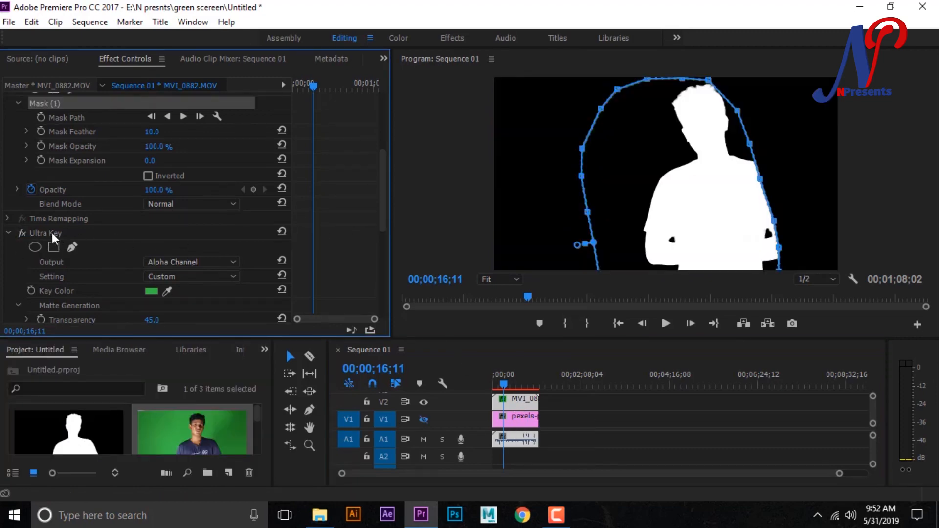
- Turn off Ultra Key and pull the opacity mask's right-hand points outward so the presenter's arm, shoulder and head lie inside it
{"action": "left_click", "coordinate": [21, 234]}
{"action": "left_click_drag", "start_coordinate": [380, 201], "coordinate": [385, 170]}
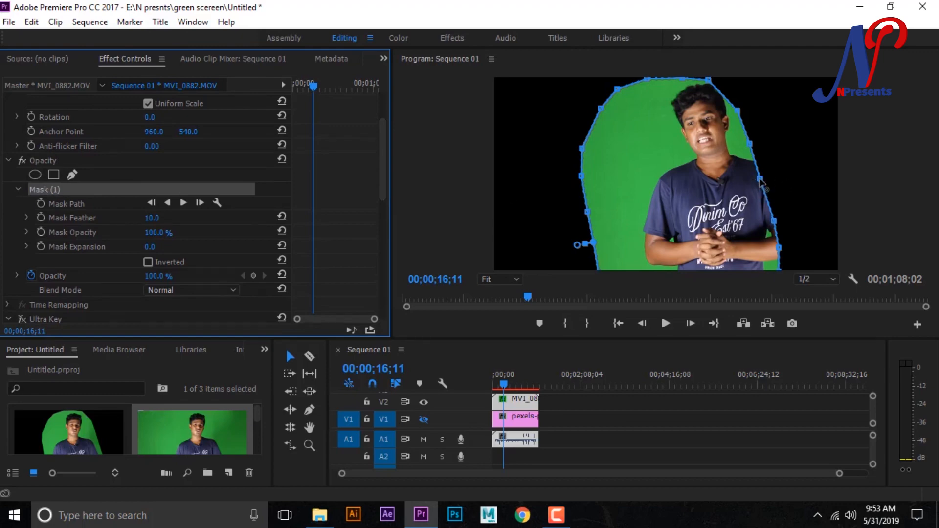
{"action": "left_click_drag", "start_coordinate": [761, 181], "coordinate": [793, 174]}
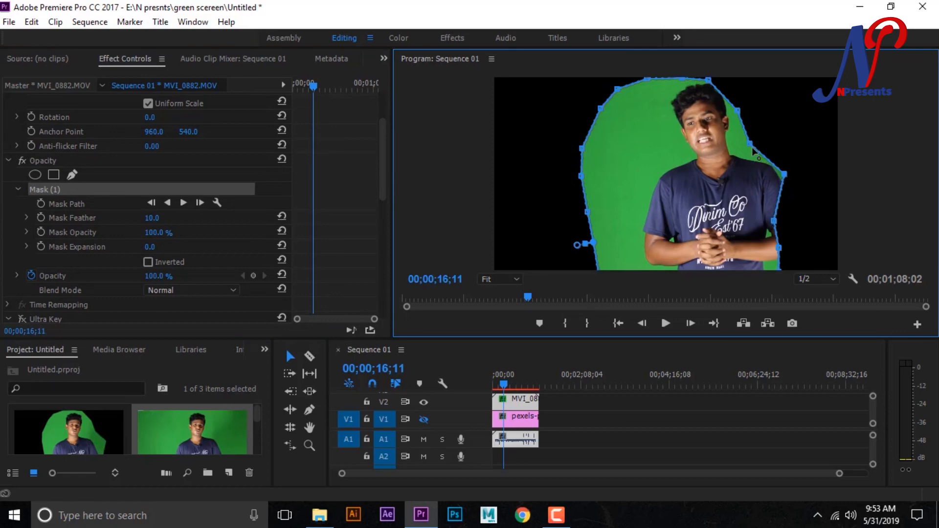
{"action": "left_click_drag", "start_coordinate": [752, 143], "coordinate": [765, 138]}
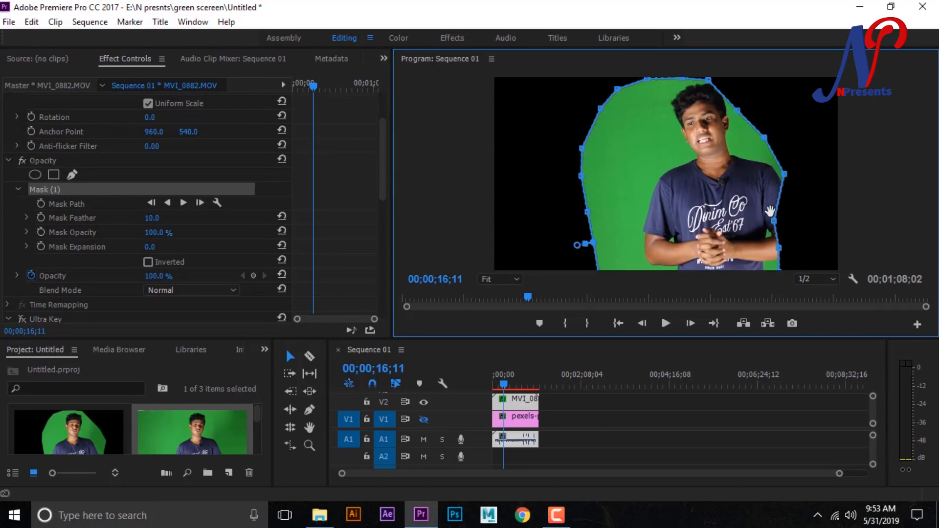
{"action": "left_click_drag", "start_coordinate": [775, 224], "coordinate": [809, 259]}
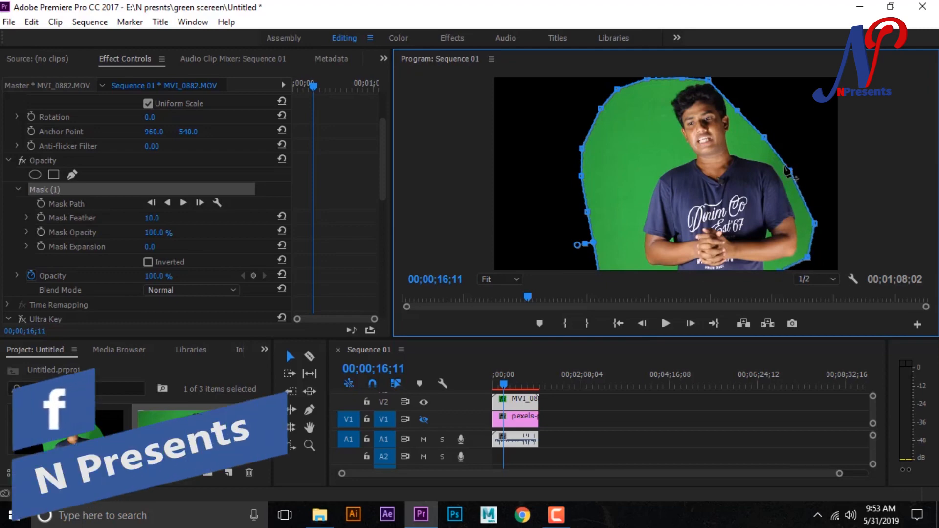
{"action": "left_click_drag", "start_coordinate": [766, 138], "coordinate": [743, 104]}
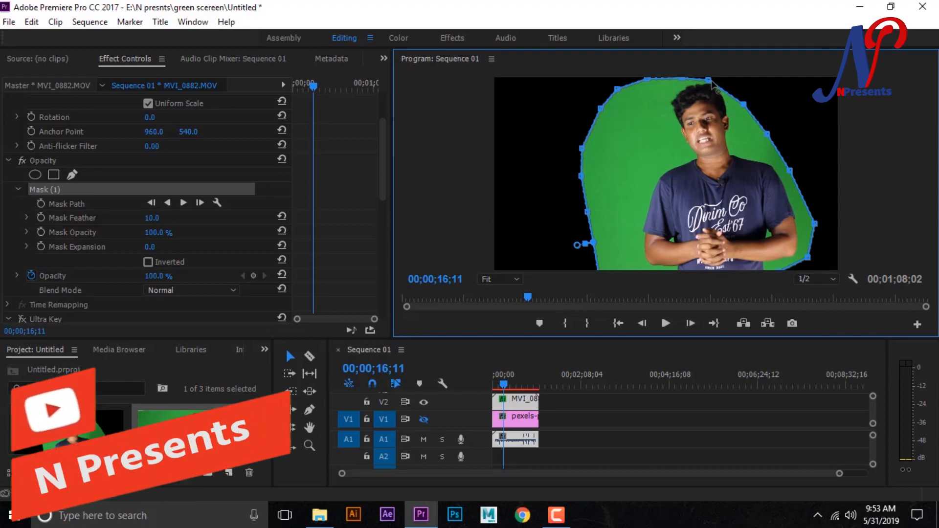
{"action": "left_click_drag", "start_coordinate": [714, 80], "coordinate": [719, 79]}
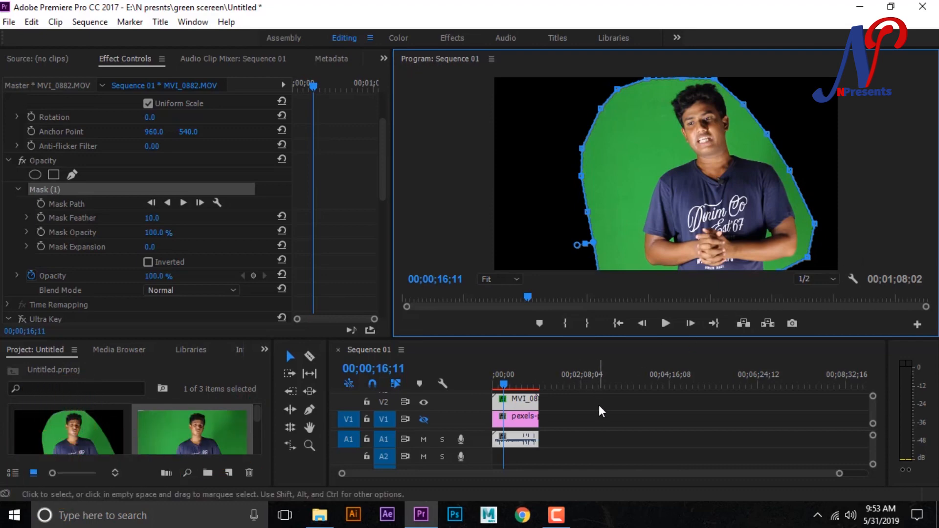
- Play the sequence up to about 24 seconds to check the reshaped mask, and turn Ultra Key back on
{"action": "key", "text": "space"}
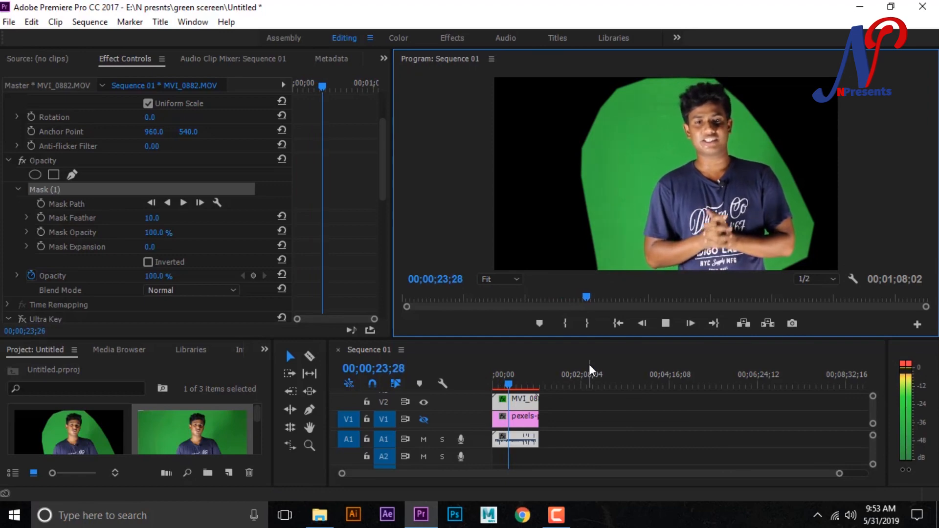
{"action": "key", "text": "space"}
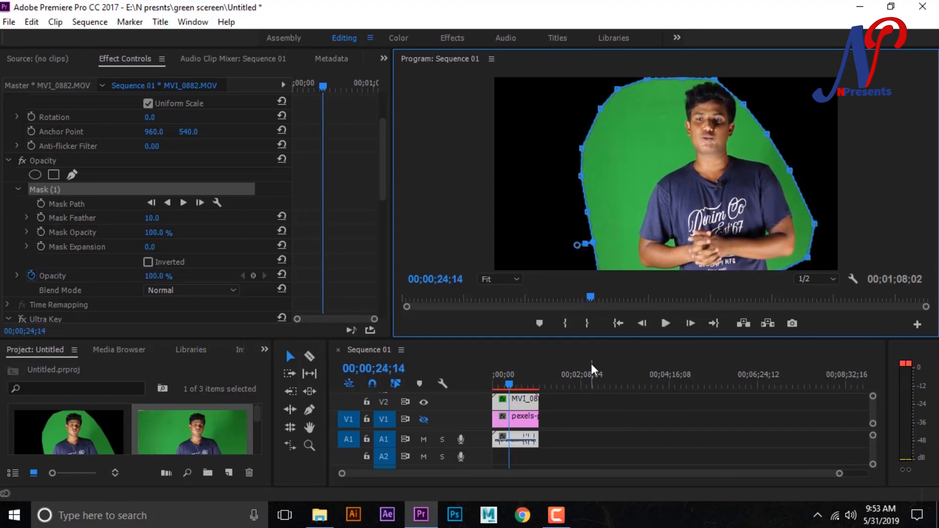
{"action": "left_click_drag", "start_coordinate": [384, 142], "coordinate": [383, 183]}
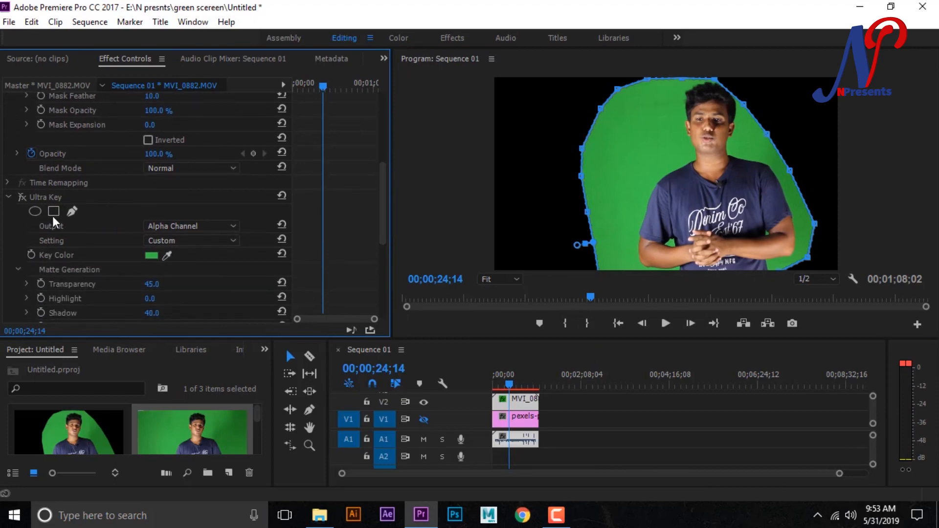
{"action": "left_click", "coordinate": [22, 197]}
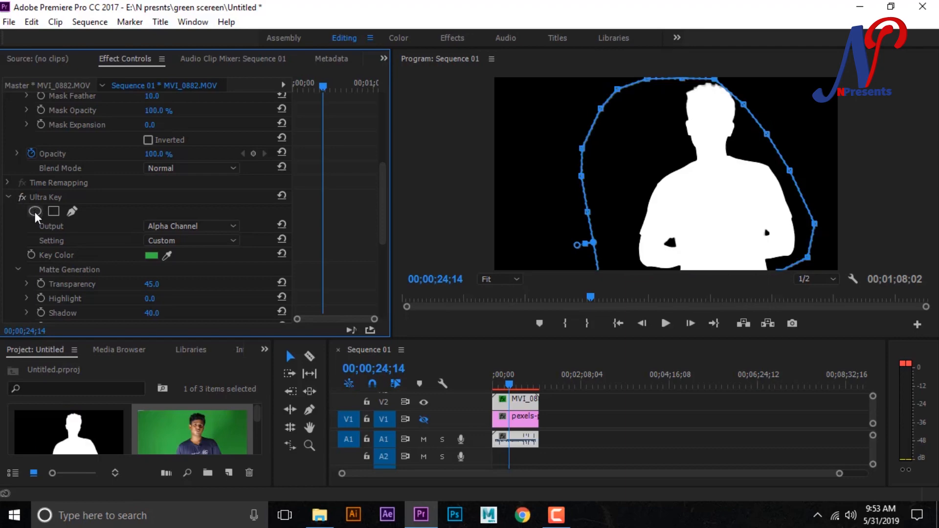
- Set the Ultra Key output to Composite and deselect the opacity mask to hide its outline in the preview
{"action": "left_click", "coordinate": [210, 227]}
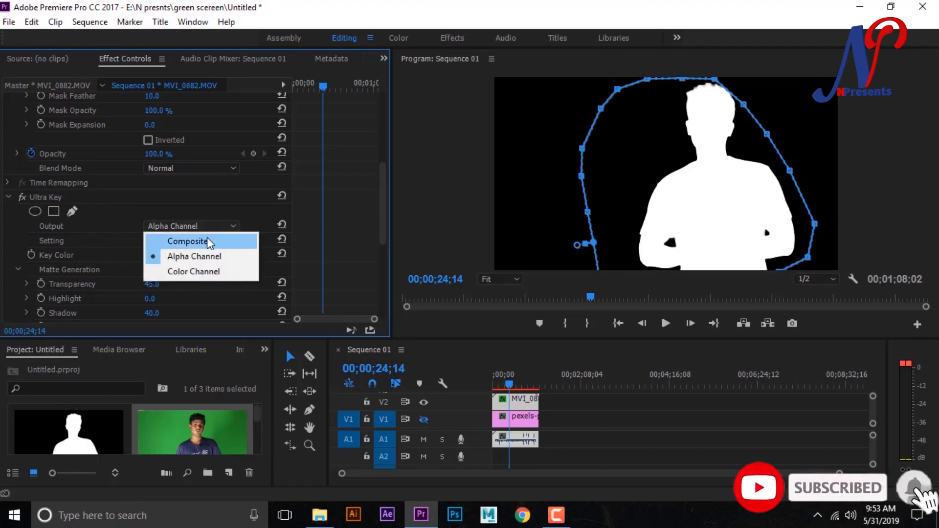
{"action": "left_click", "coordinate": [215, 243]}
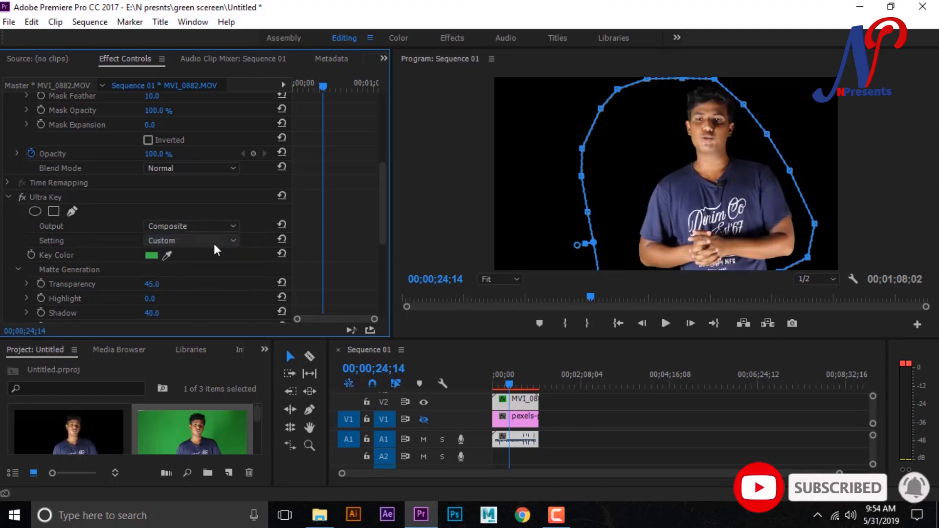
{"action": "left_click_drag", "start_coordinate": [385, 204], "coordinate": [377, 160]}
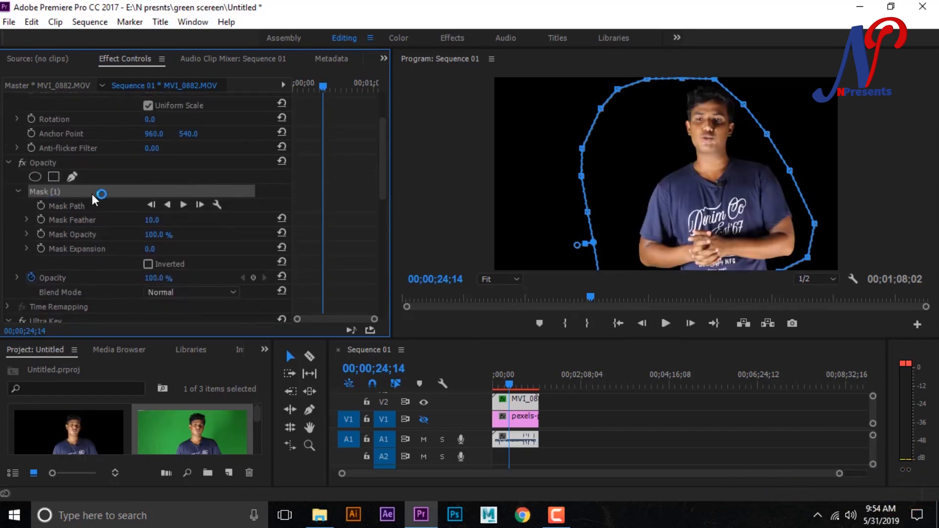
{"action": "left_click", "coordinate": [51, 165]}
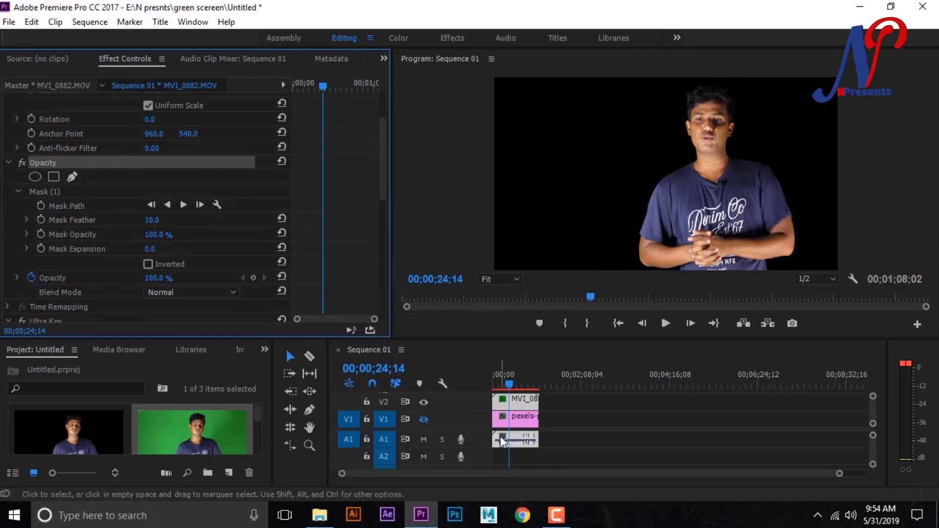
- Select the leaf image clip and turn track V1's output back on to show it behind the presenter
{"action": "left_click", "coordinate": [517, 416]}
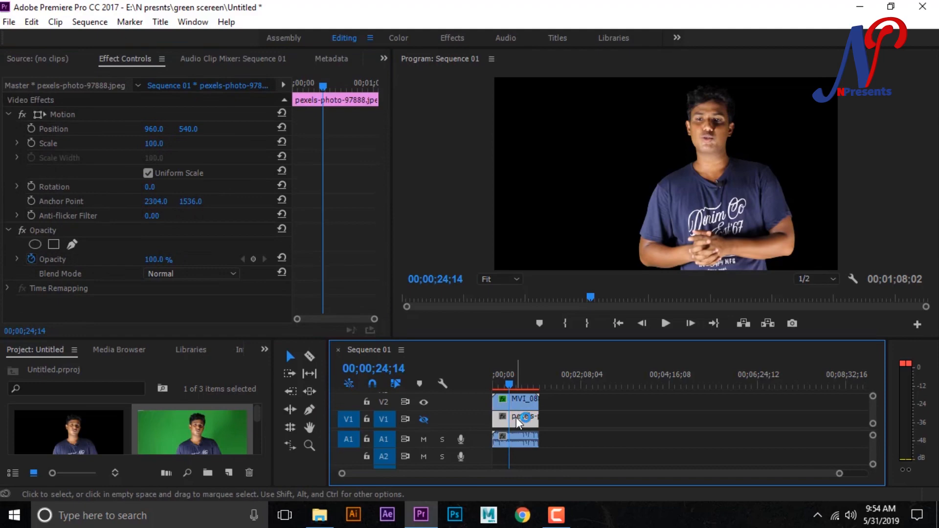
{"action": "left_click", "coordinate": [424, 420]}
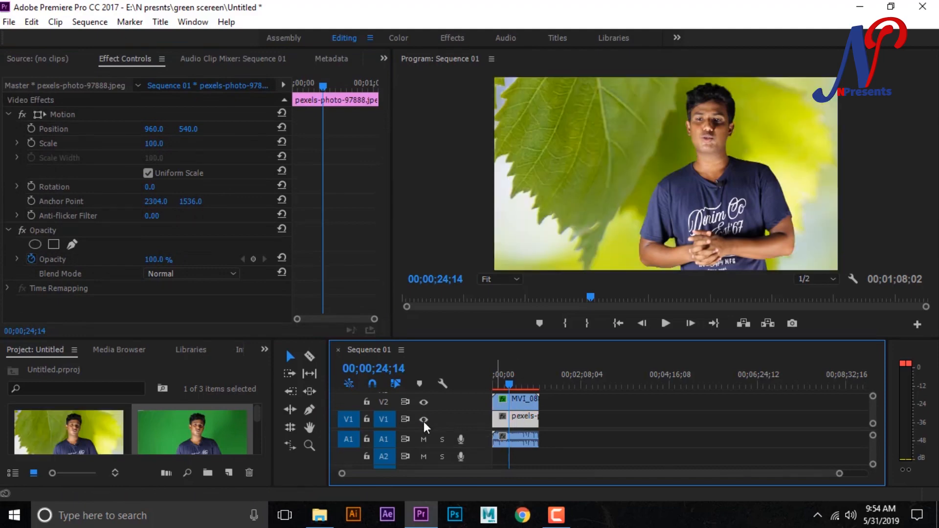